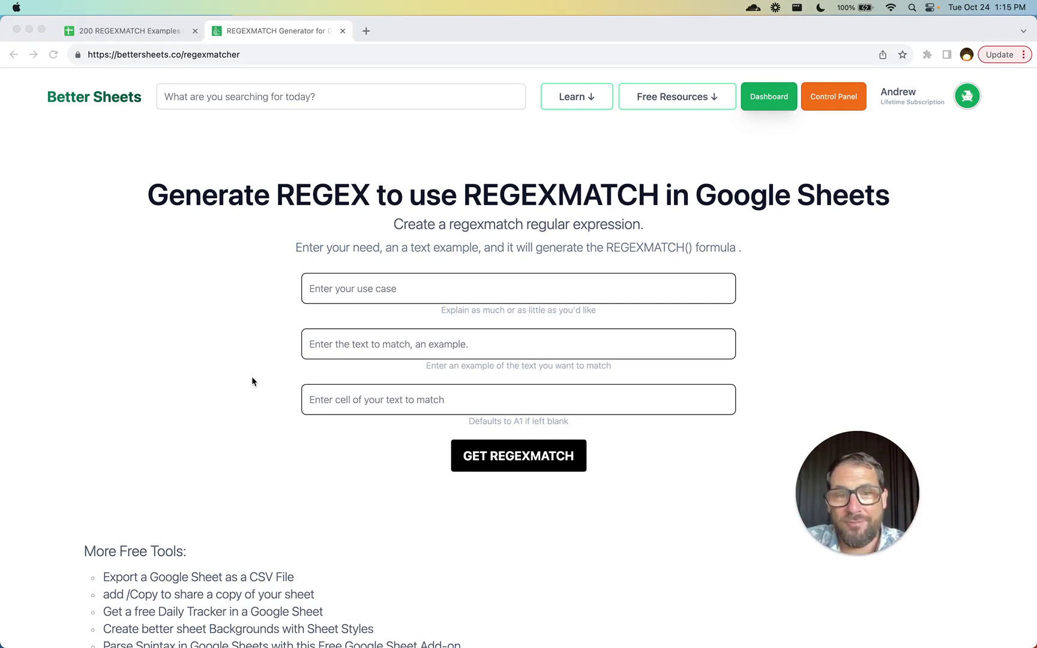
# - Switch to the '200 REGEXMATCH Examples' spreadsheet tab
pyautogui.click(141, 33)
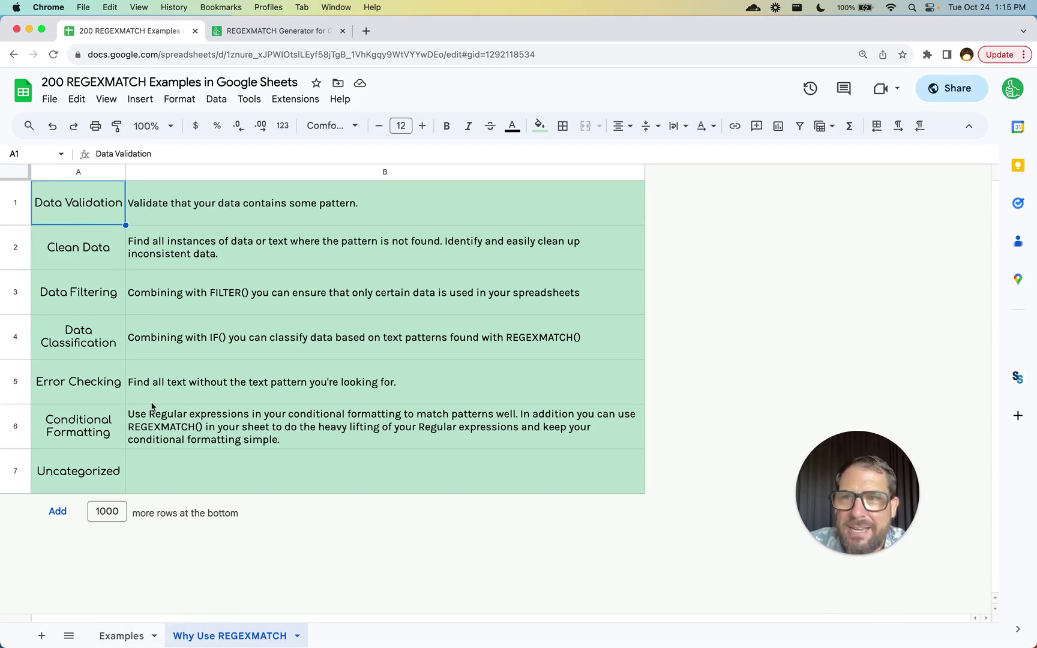
# - Go to the Better Sheets REGEXMATCH Generator tab, with its fields still empty
pyautogui.click(286, 33)
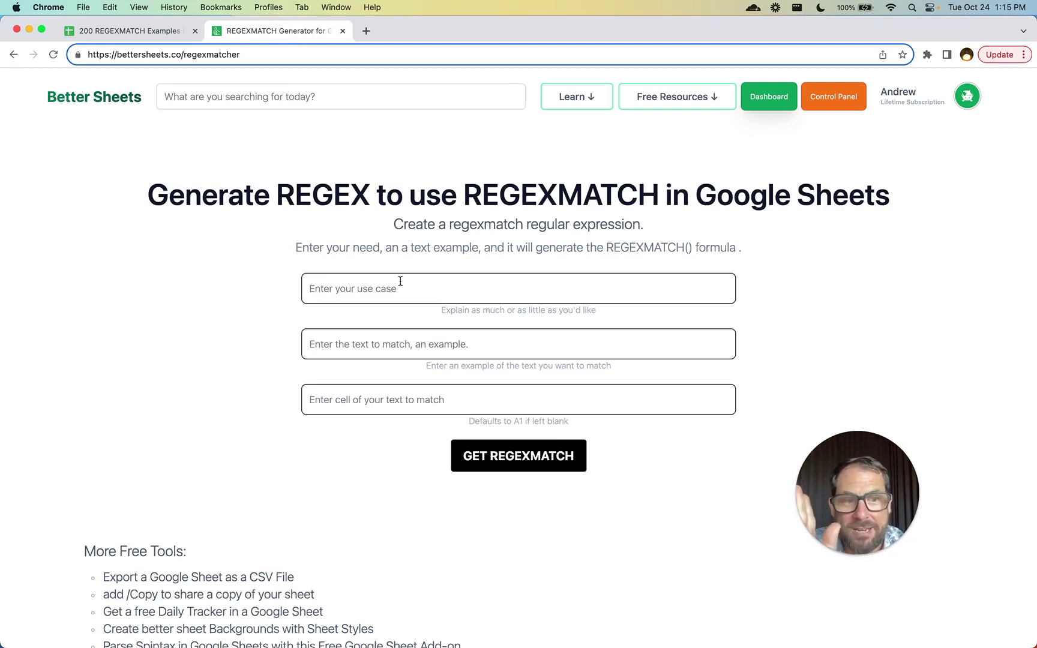
# - Return to the examples spreadsheet and point out the Clean Data use case
pyautogui.press('super+1')
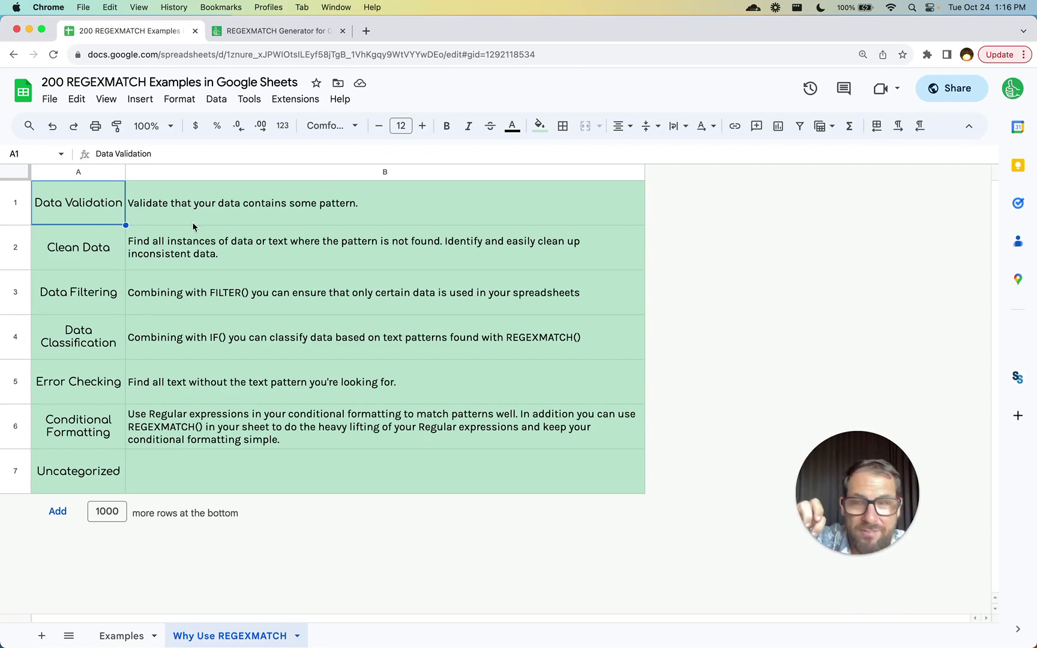
pyautogui.click(108, 251)
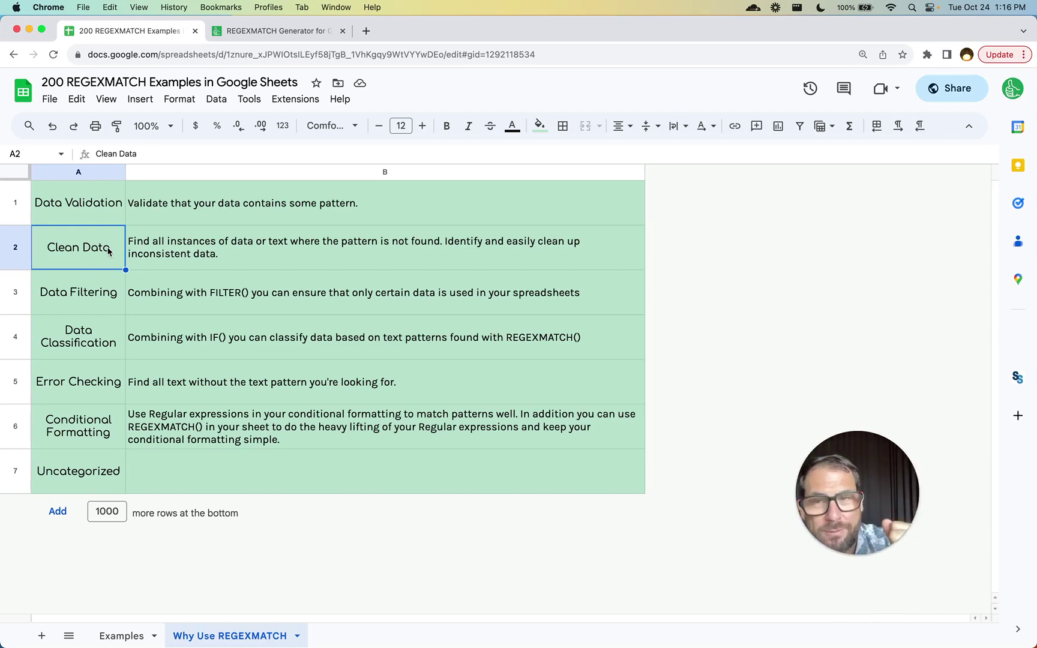
pyautogui.click(99, 223)
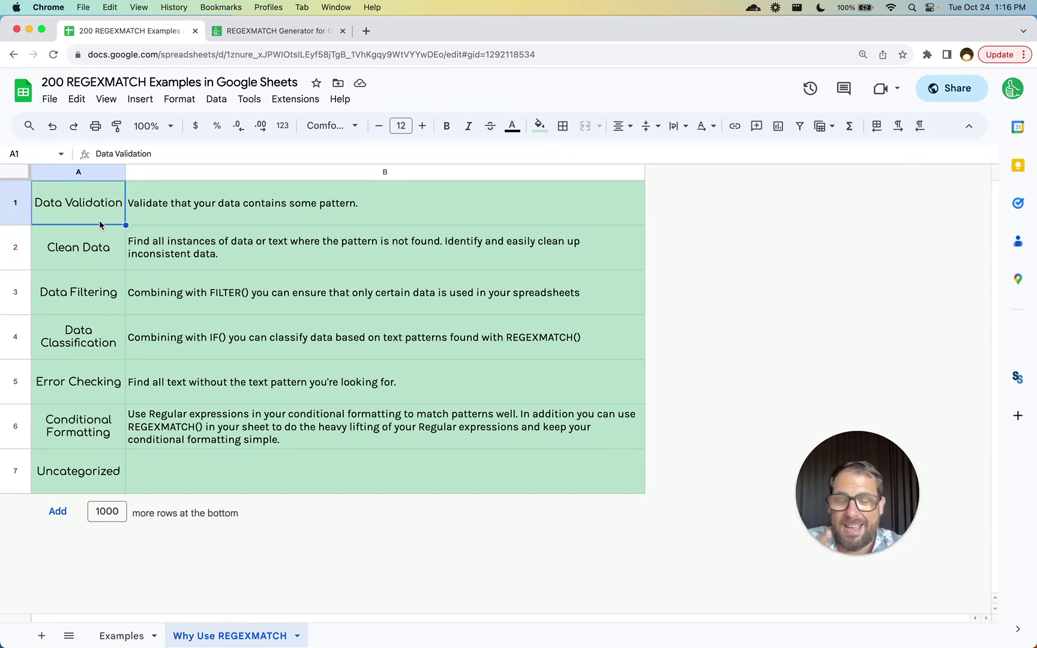
pyautogui.click(97, 274)
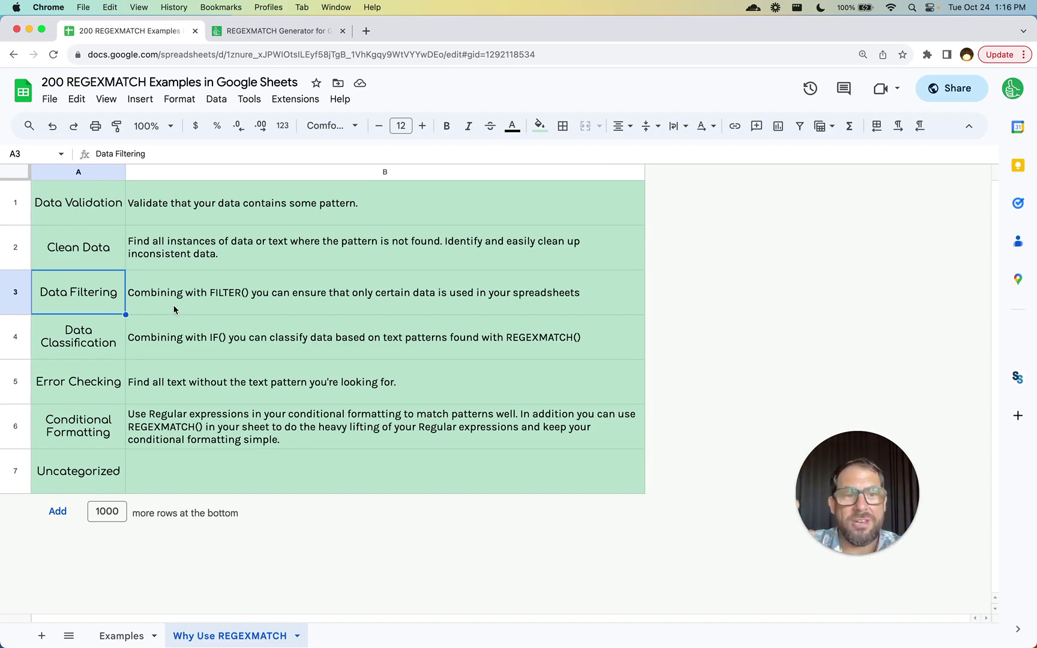
pyautogui.click(72, 337)
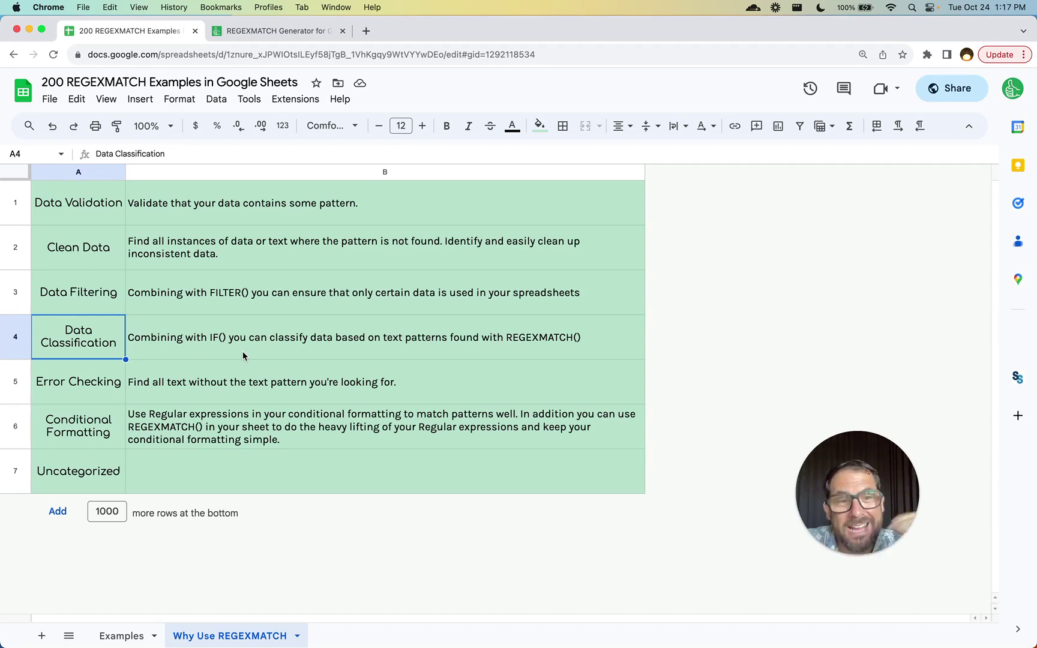
pyautogui.click(103, 395)
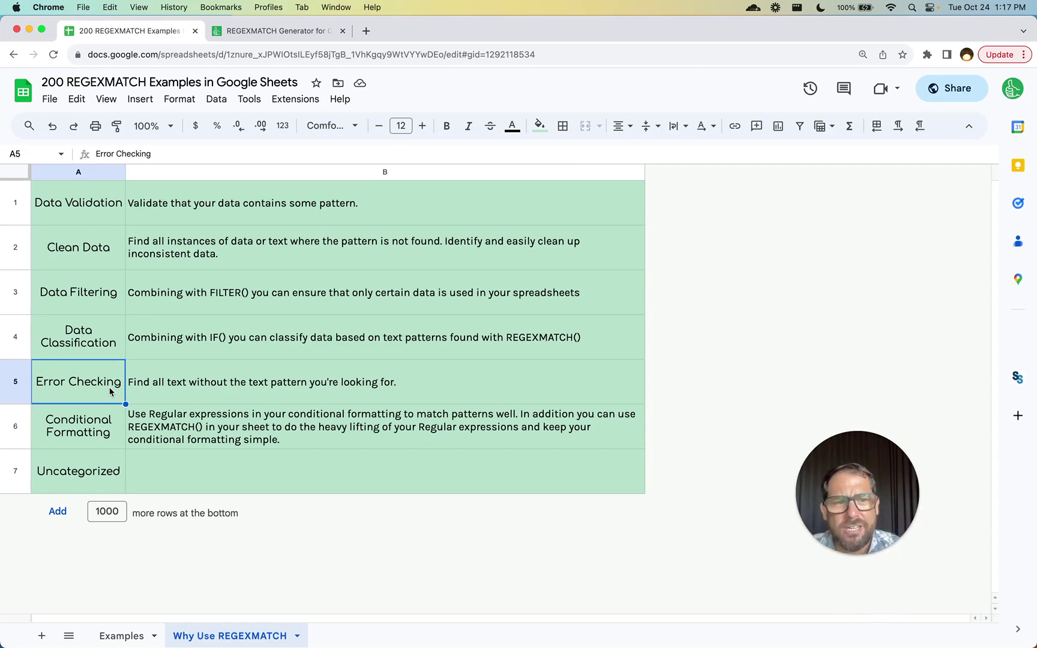
pyautogui.click(102, 427)
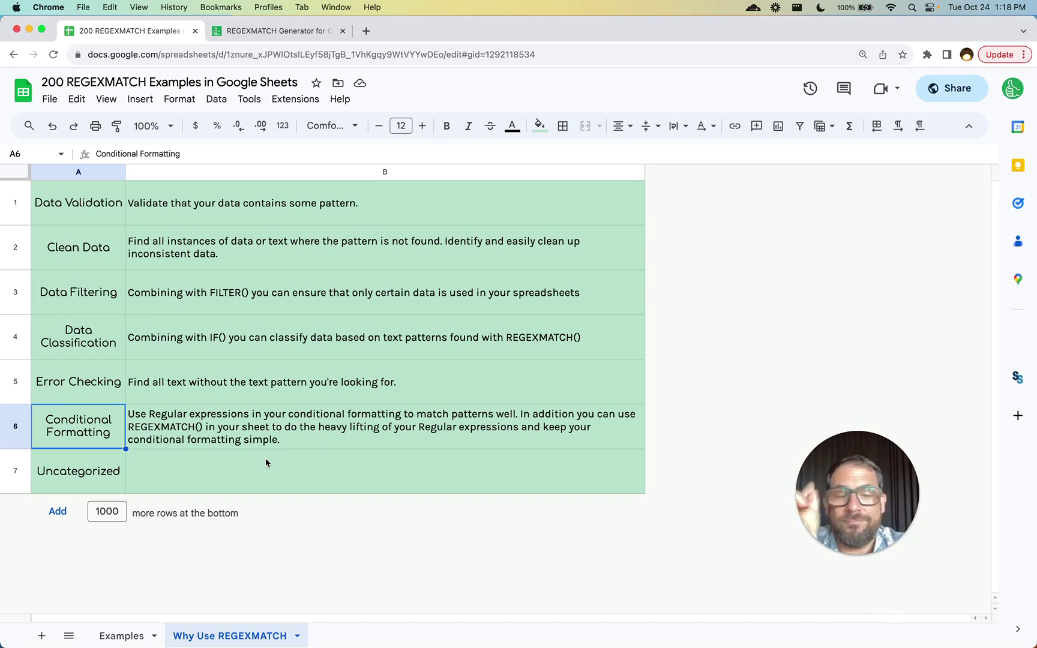
# - Open the Examples sheet and review the Email Validation description, example text and regex
pyautogui.click(123, 639)
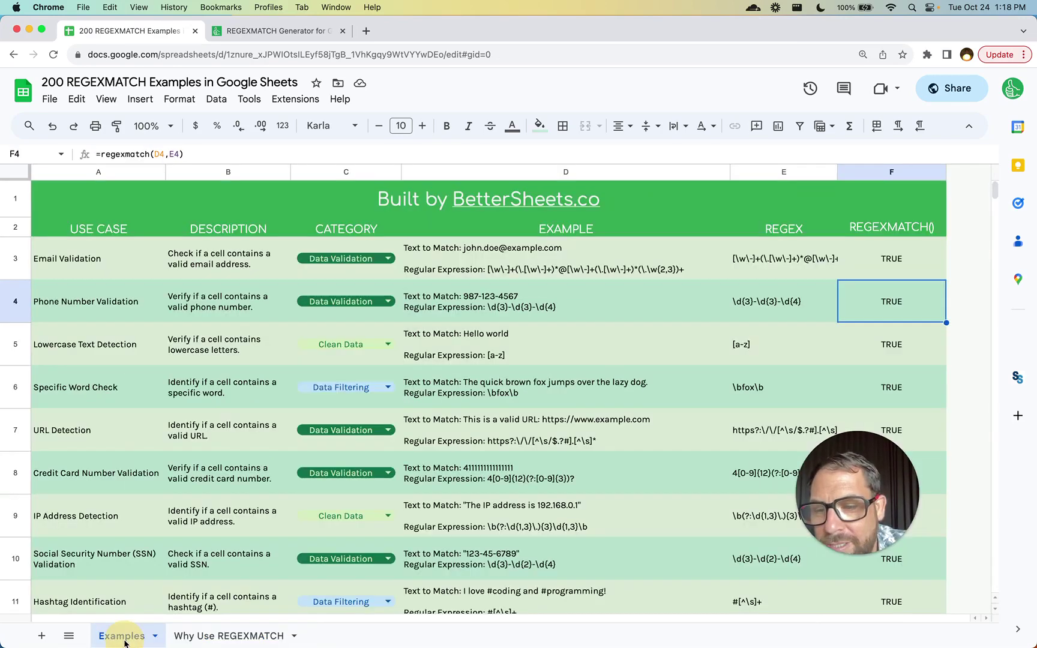
pyautogui.click(160, 264)
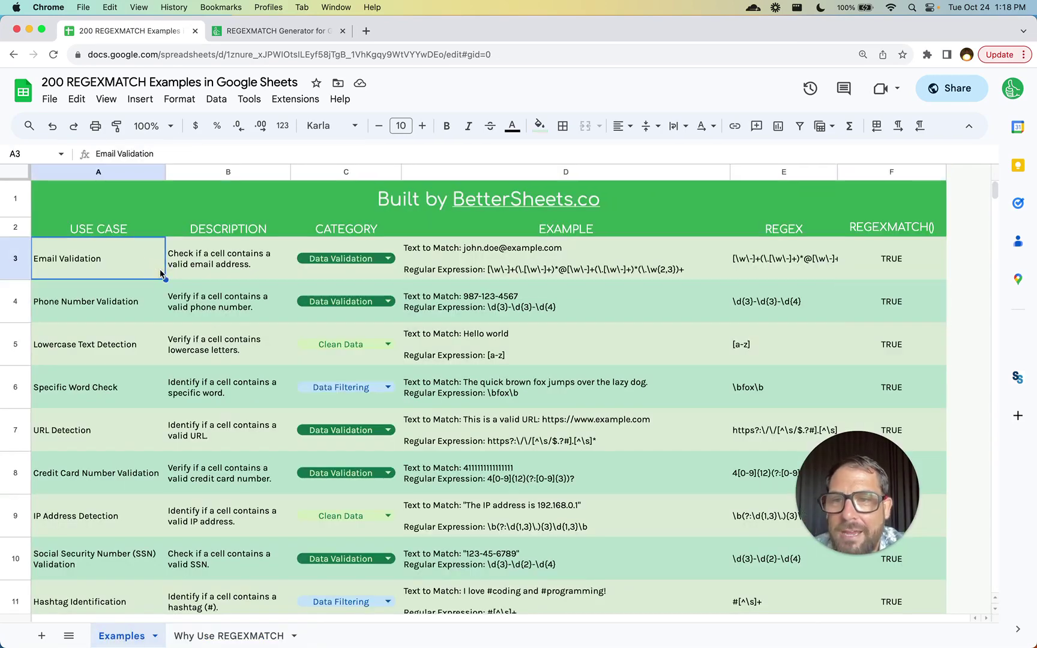
pyautogui.click(209, 271)
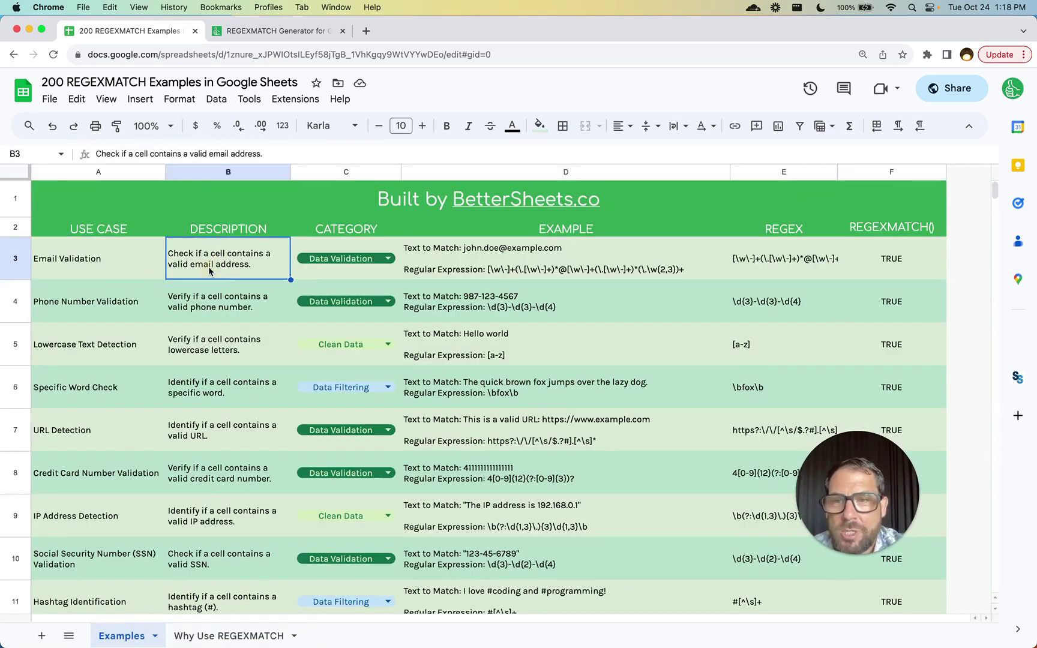
pyautogui.click(468, 260)
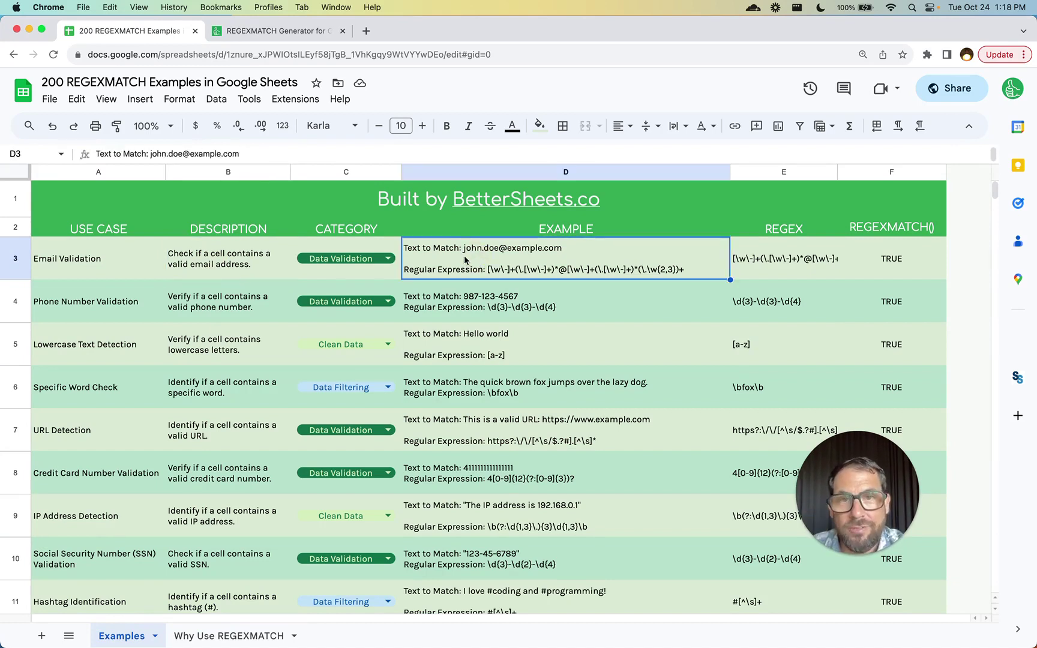
pyautogui.moveTo(208, 258)
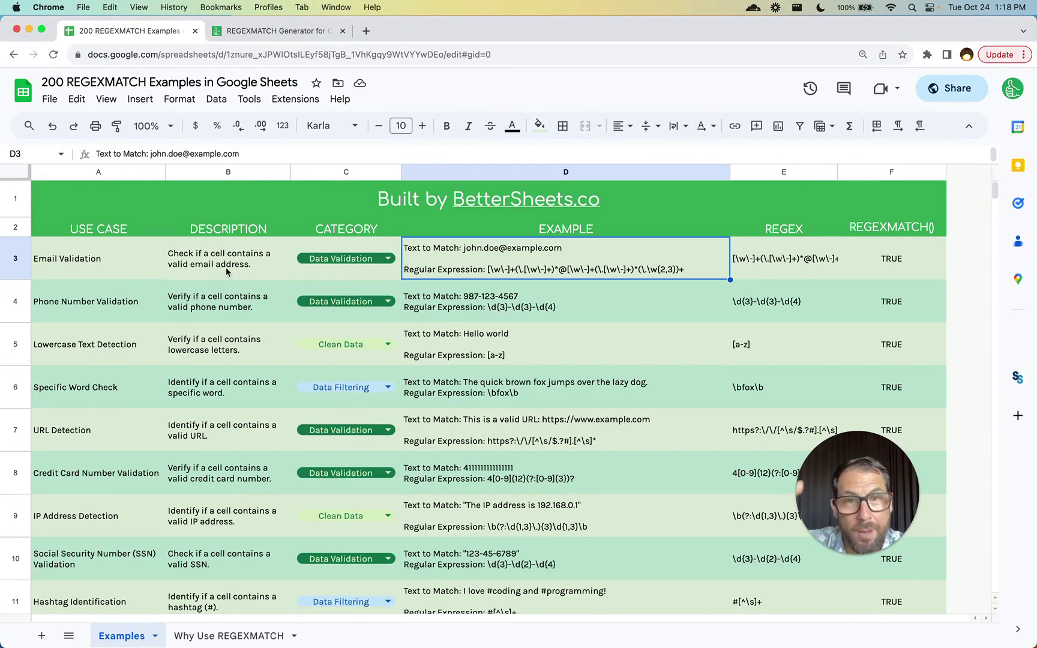
# - Switch back to the spreadsheet tab and open the find box
pyautogui.click(249, 30)
pyautogui.hotkey('ctrl', 'shift', 'Tab')
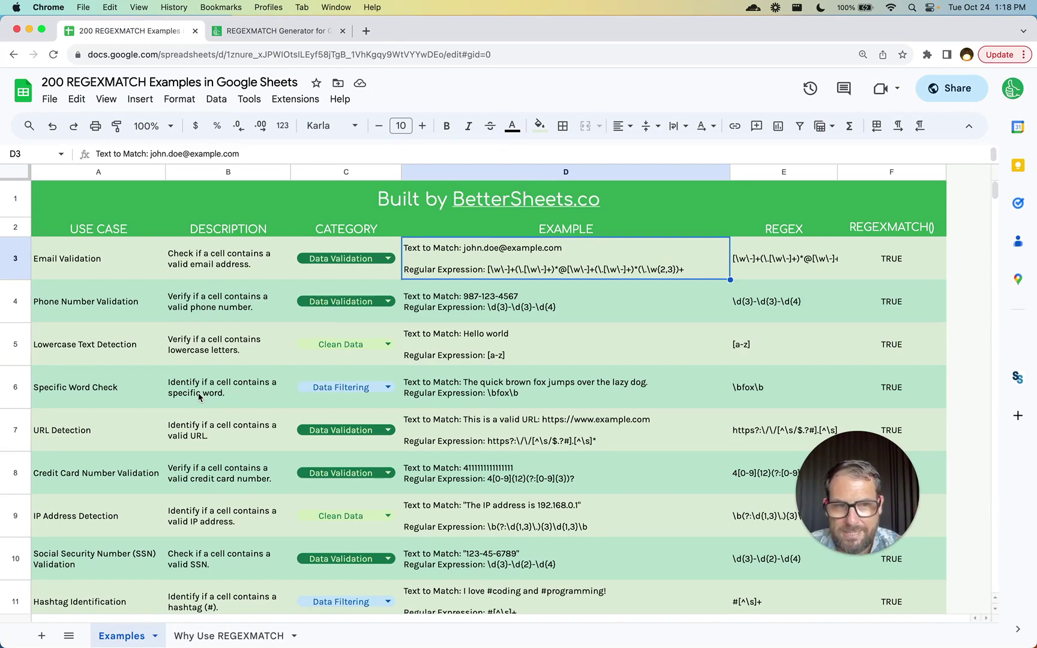
pyautogui.press('super+f')
# - Search for 'url' and step down to the Instagram URL Detection example in row 40
pyautogui.write('url')
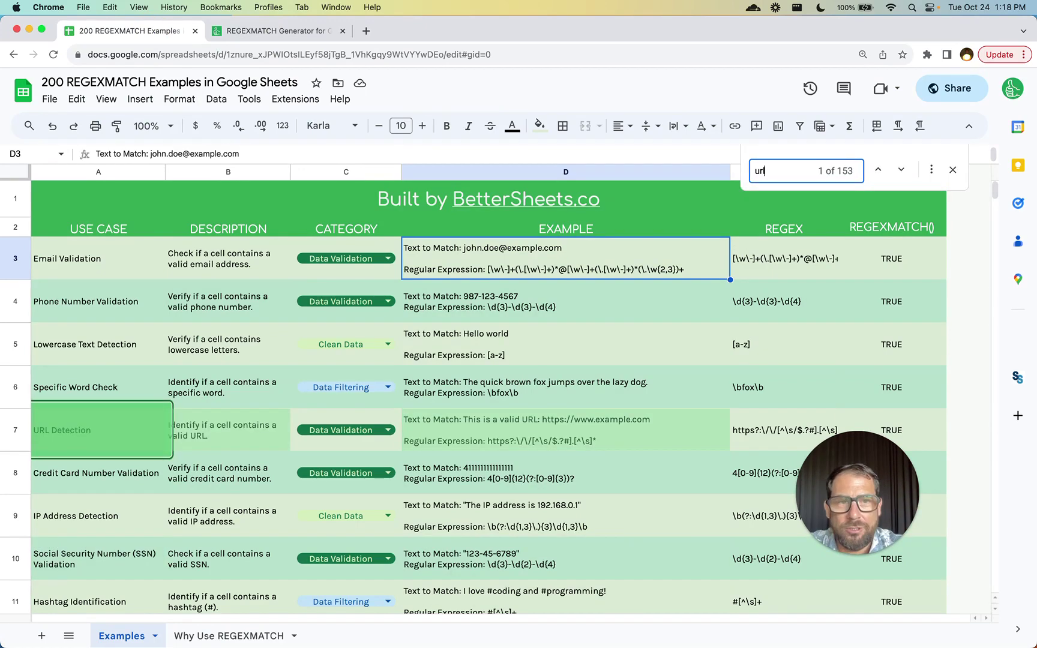
pyautogui.press('Return')
pyautogui.press('Return')
pyautogui.press('Return')
pyautogui.press('Return')
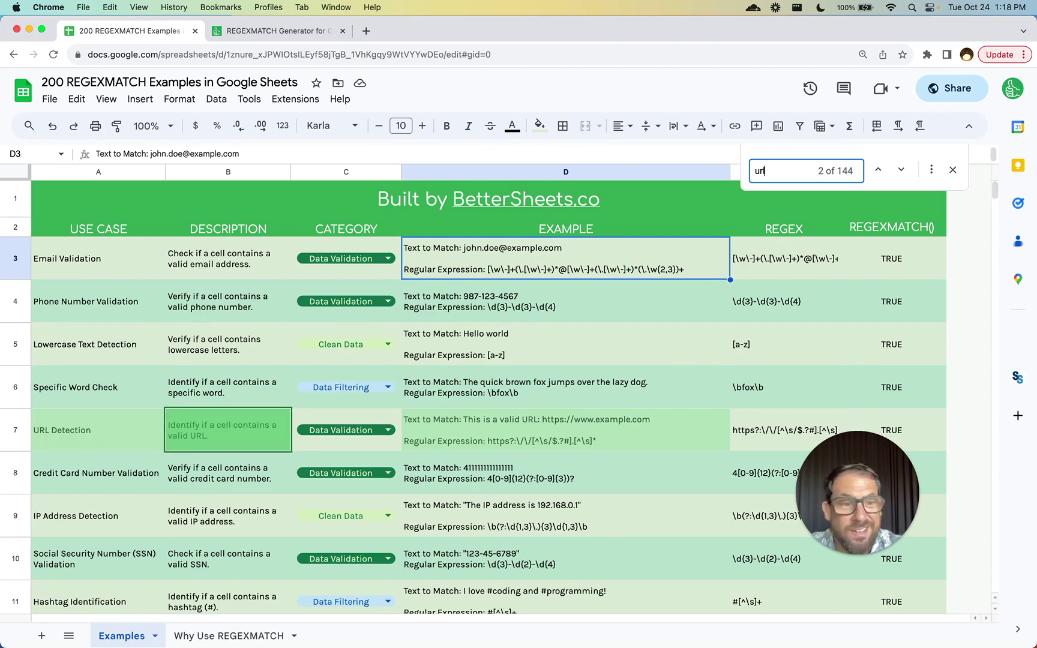
pyautogui.press('Return')
pyautogui.press('Return')
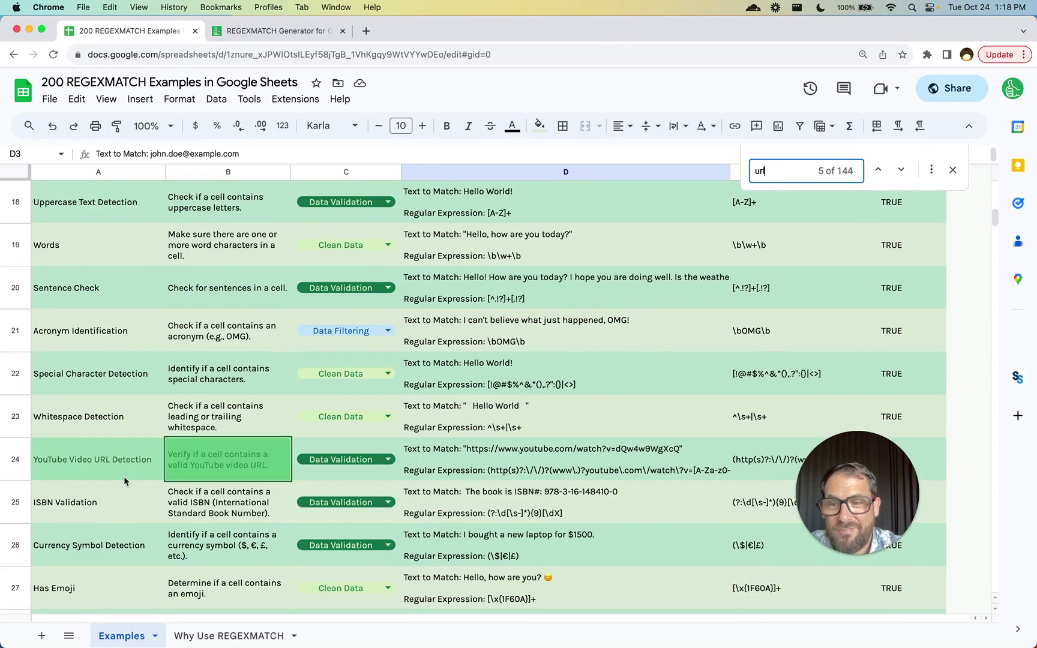
pyautogui.press('Return')
pyautogui.press('Return')
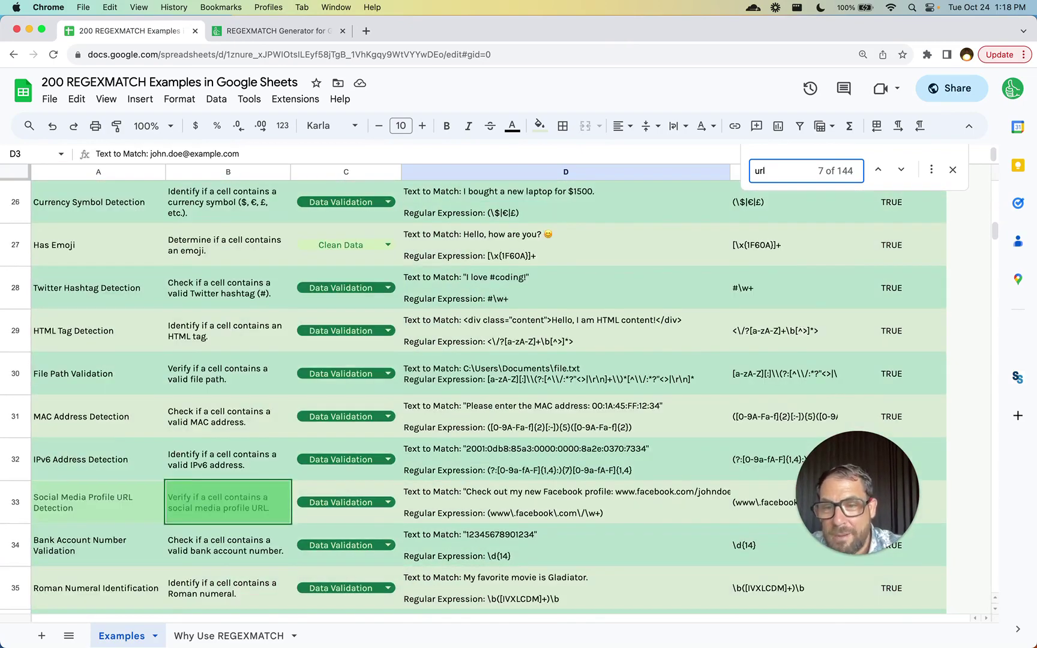
pyautogui.scroll(-5, 173, 461)
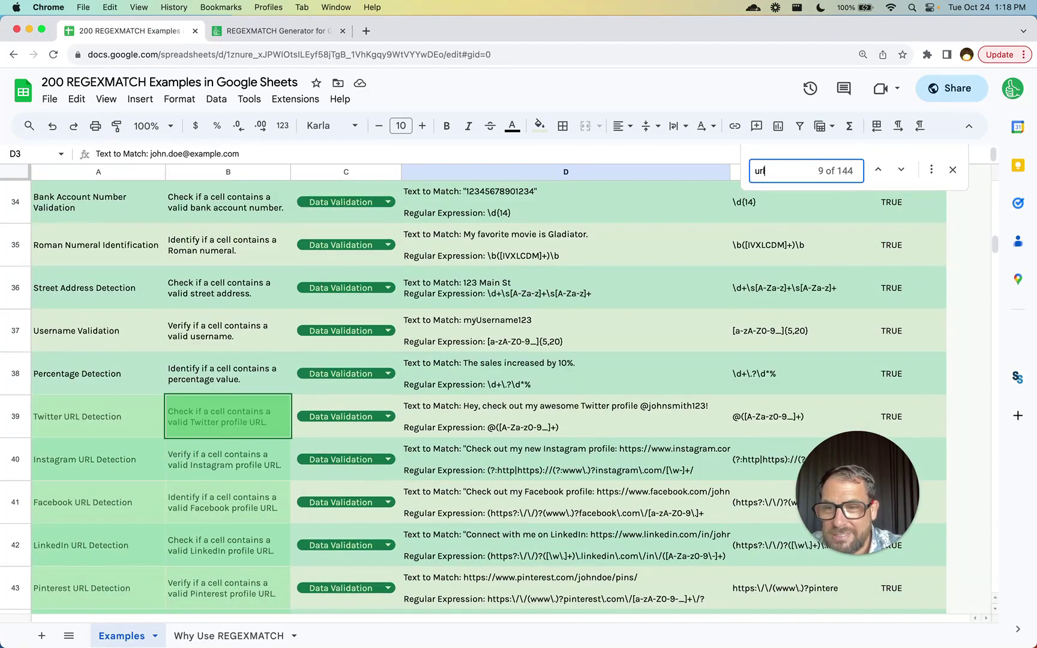
pyautogui.scroll(-2, 173, 461)
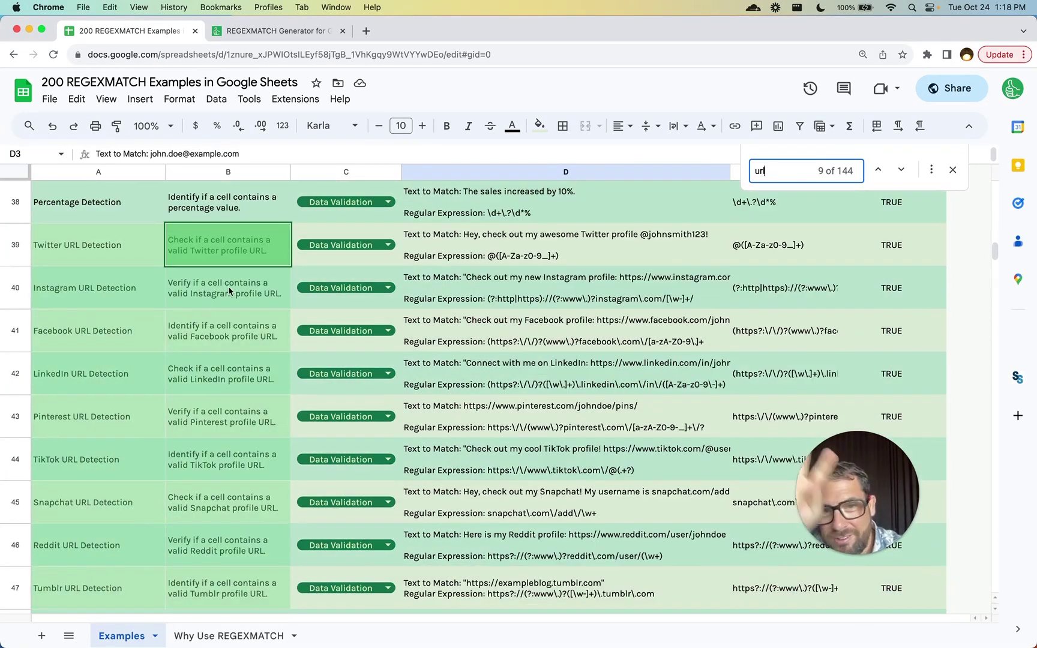
pyautogui.click(514, 300)
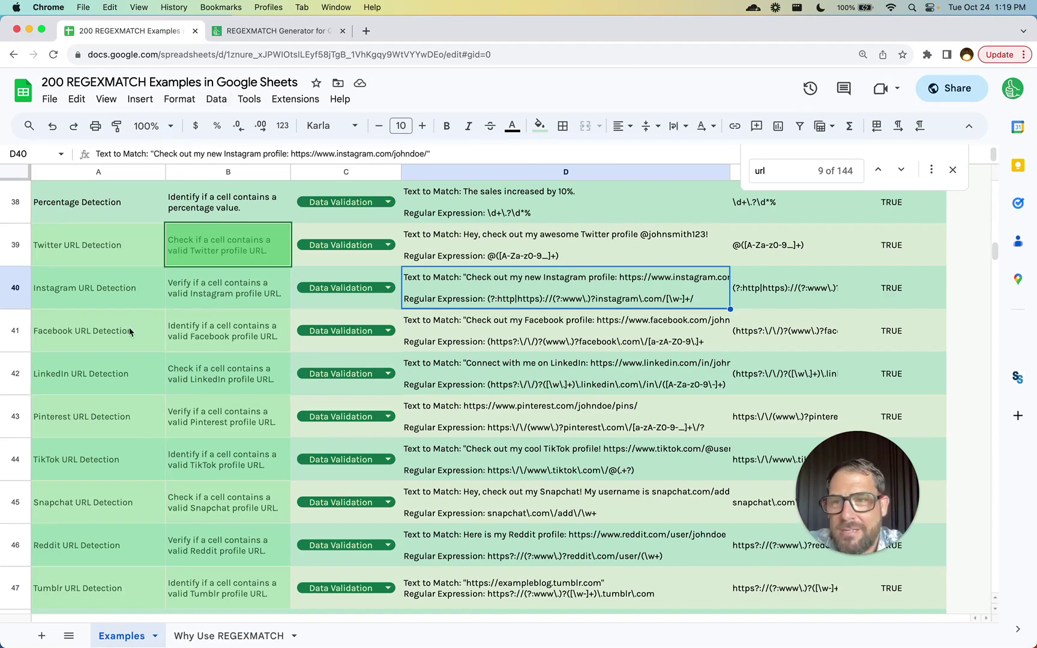
pyautogui.click(134, 294)
# - Paste the Instagram profile URL description into the generator's use-case field
pyautogui.click(208, 290)
pyautogui.hotkey('ctrl', 'Tab')
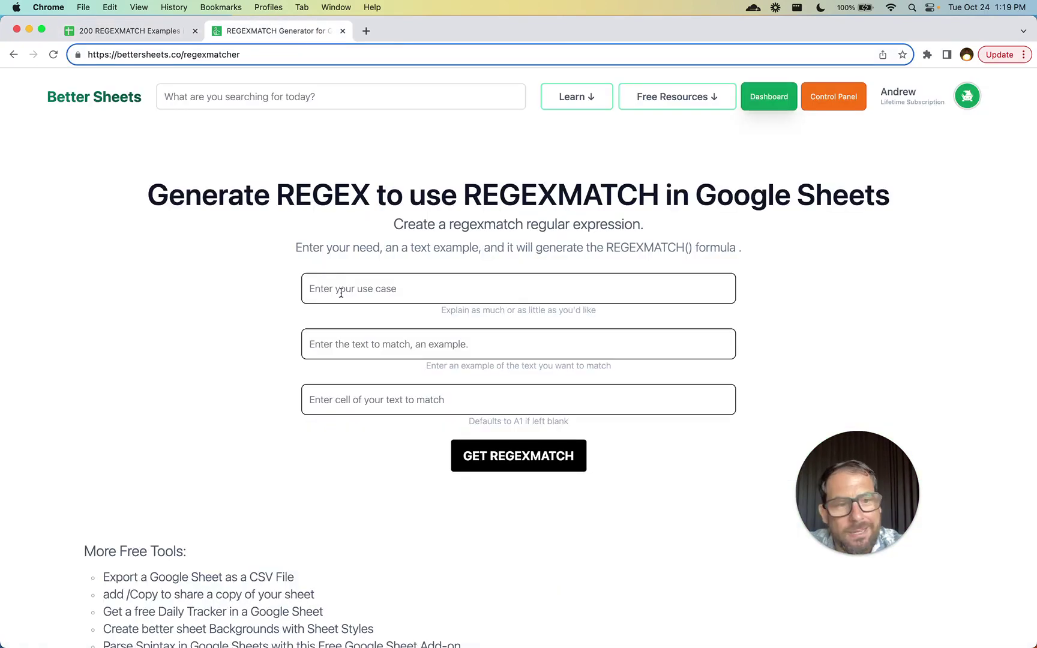
pyautogui.click(341, 292)
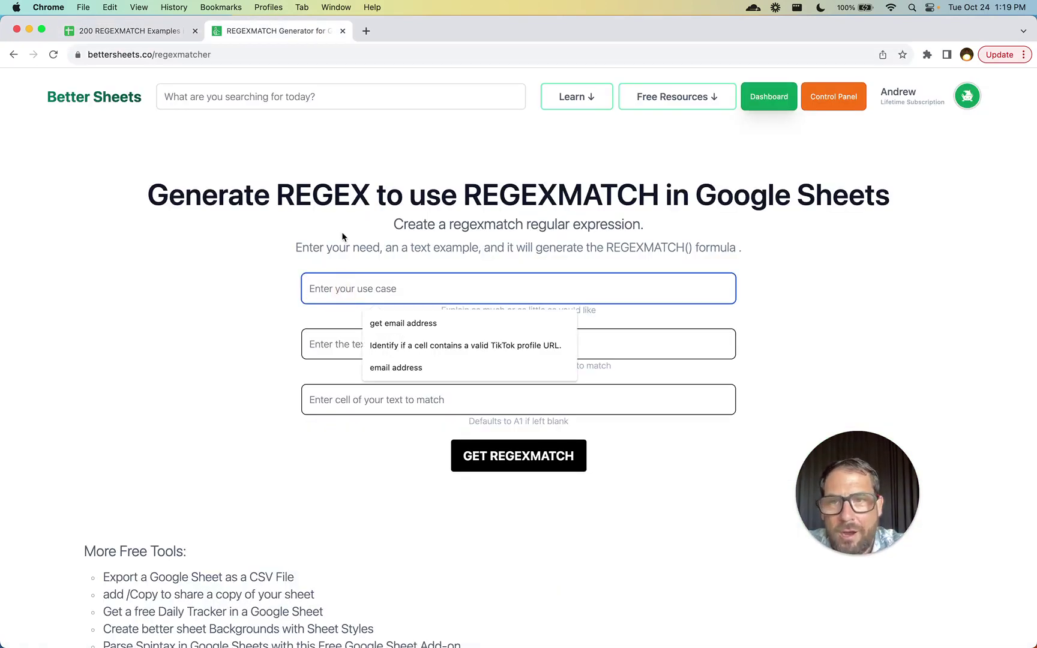
pyautogui.click(341, 232)
pyautogui.click(343, 285)
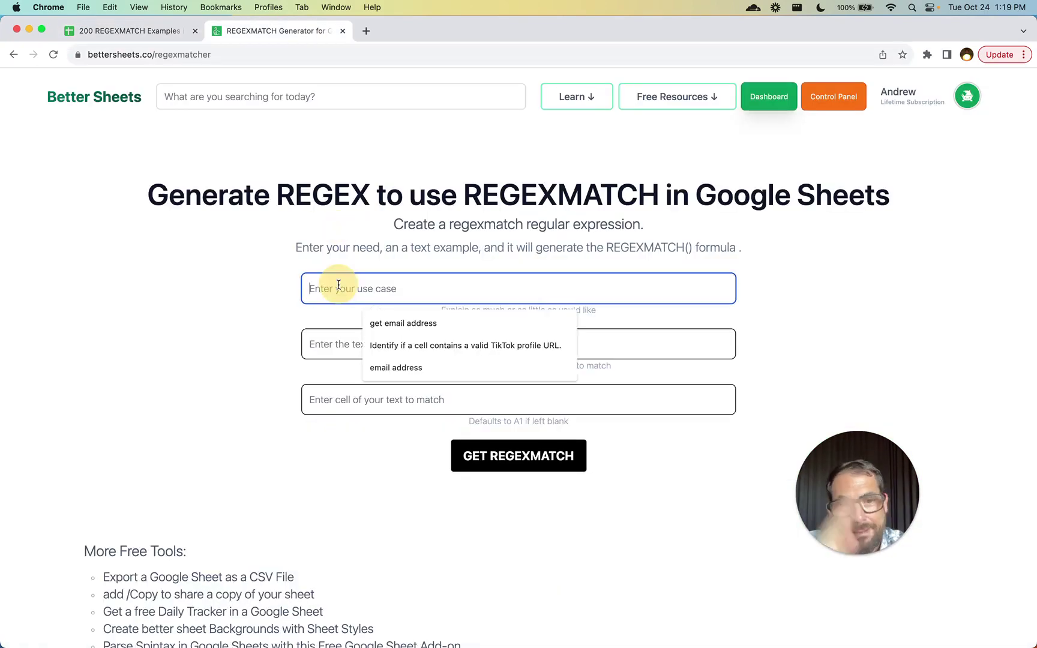
pyautogui.write('Verify if a cell contains a valid Instagram profile URL.')
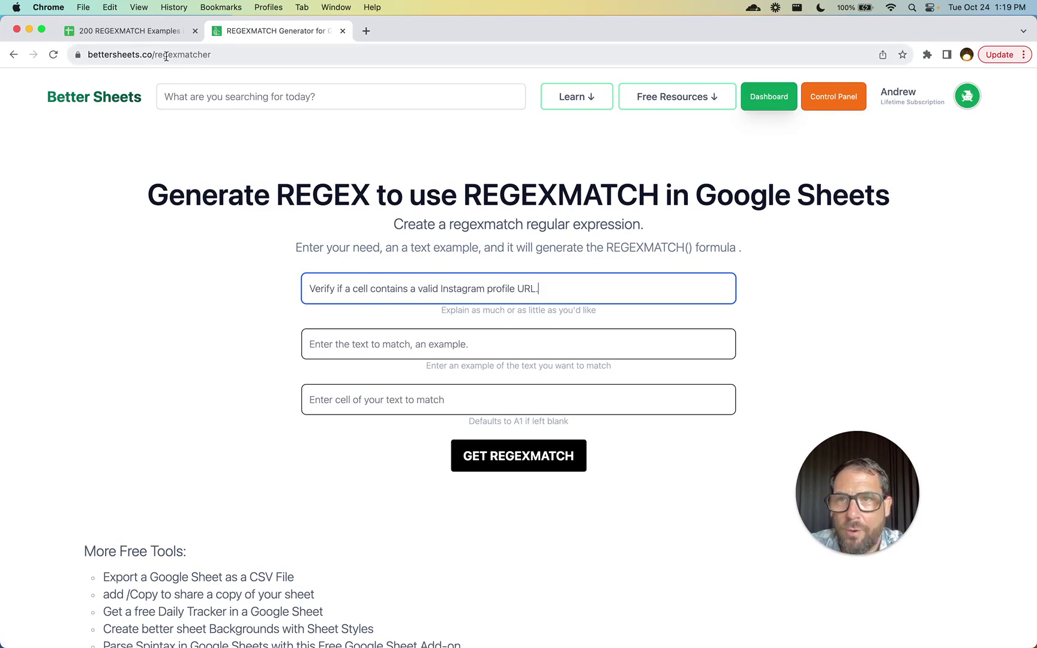
# - Copy D40's Instagram sentence and paste it into the generator's example field
pyautogui.click(131, 31)
pyautogui.doubleClick(482, 275)
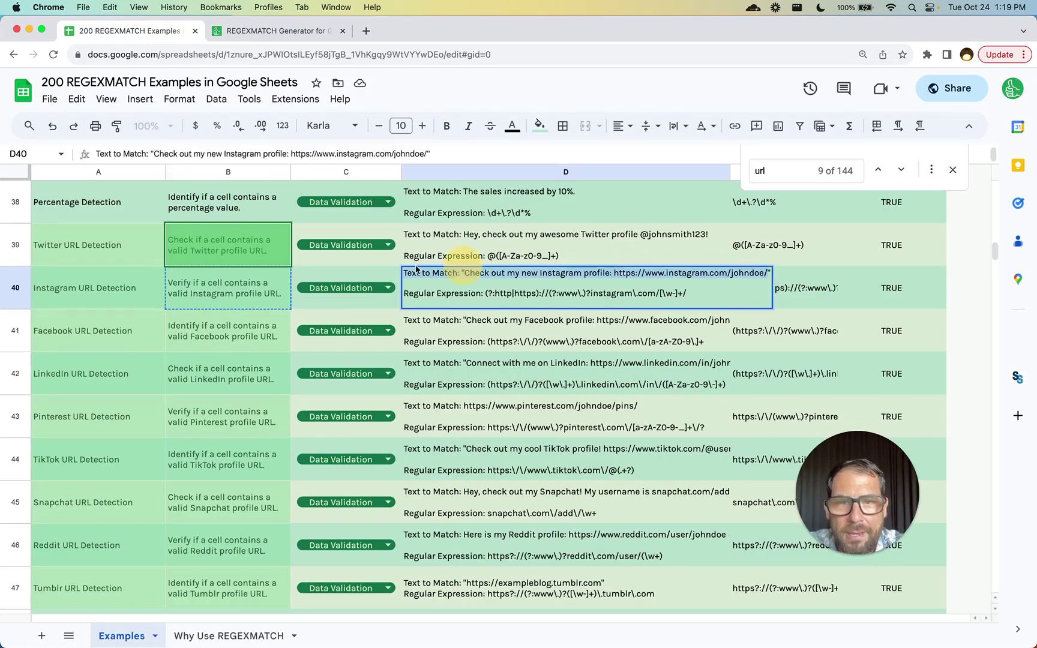
pyautogui.click(291, 35)
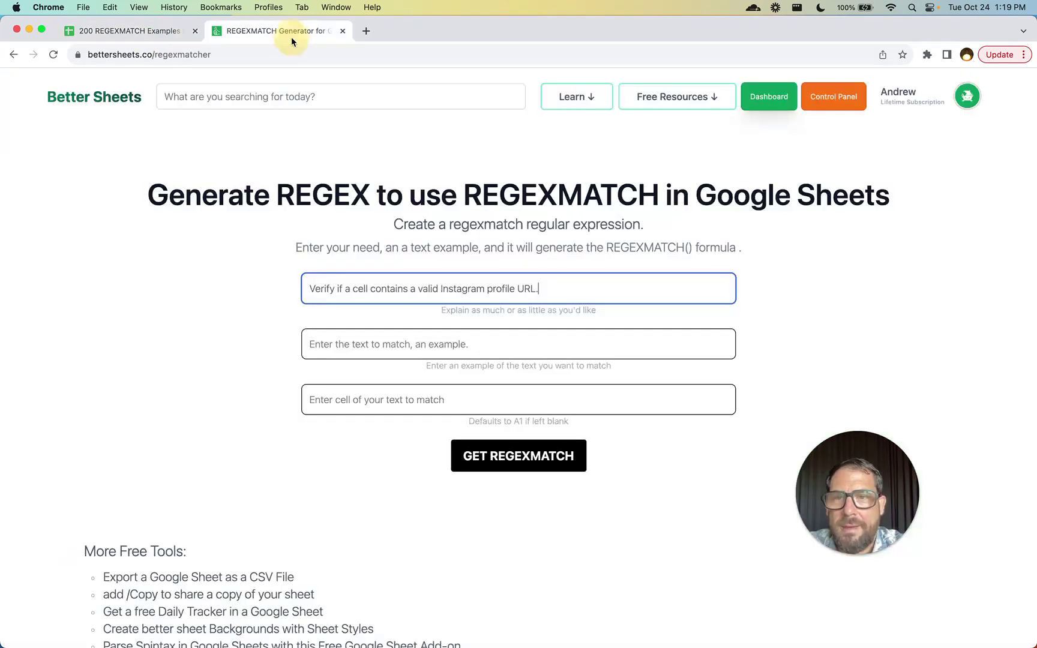
pyautogui.click(400, 357)
pyautogui.write('Text to Match: "Check out my new Instagram profile: https://www.instagram.com/johndoe/"')
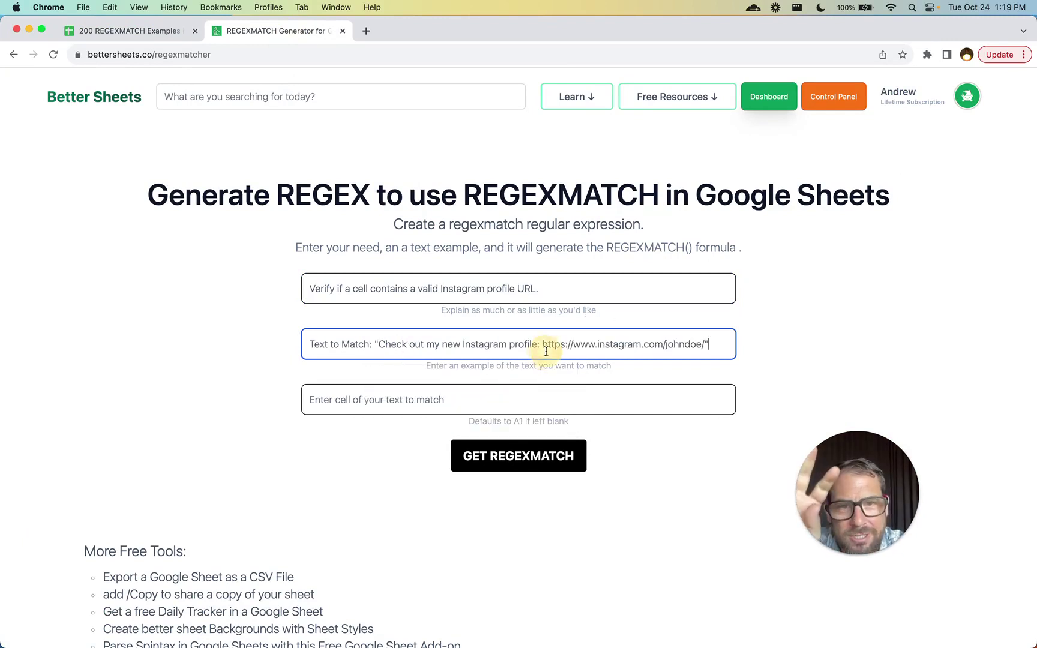
# - Highlight the Instagram URL in the example text, then return to the spreadsheet
pyautogui.moveTo(542, 345); pyautogui.dragTo(705, 345)
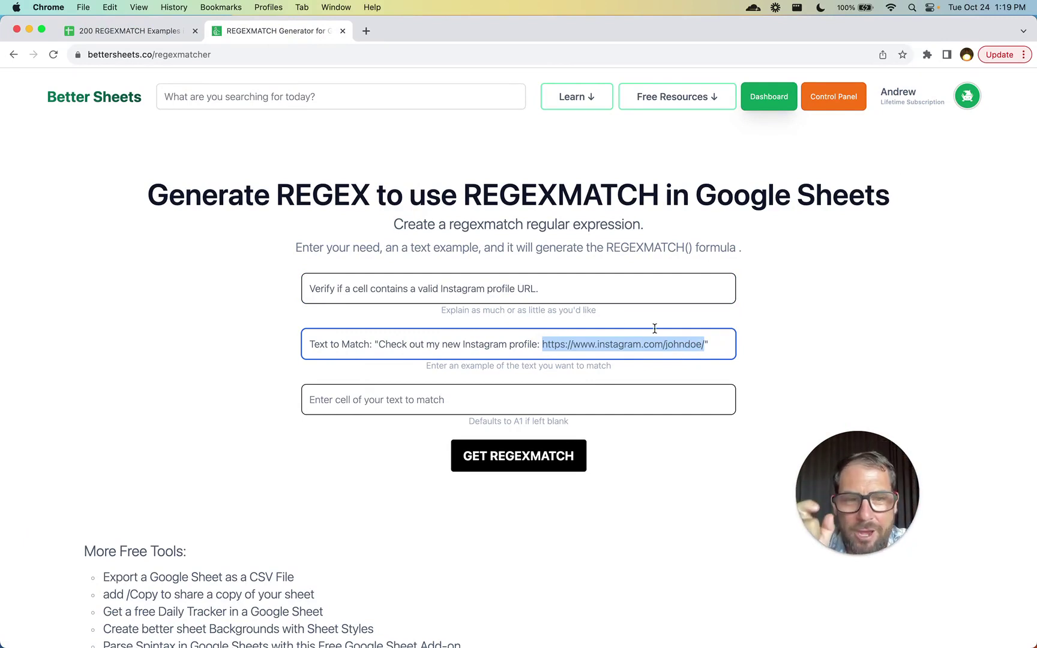
pyautogui.rightClick(436, 398)
pyautogui.press('Escape')
pyautogui.click(135, 31)
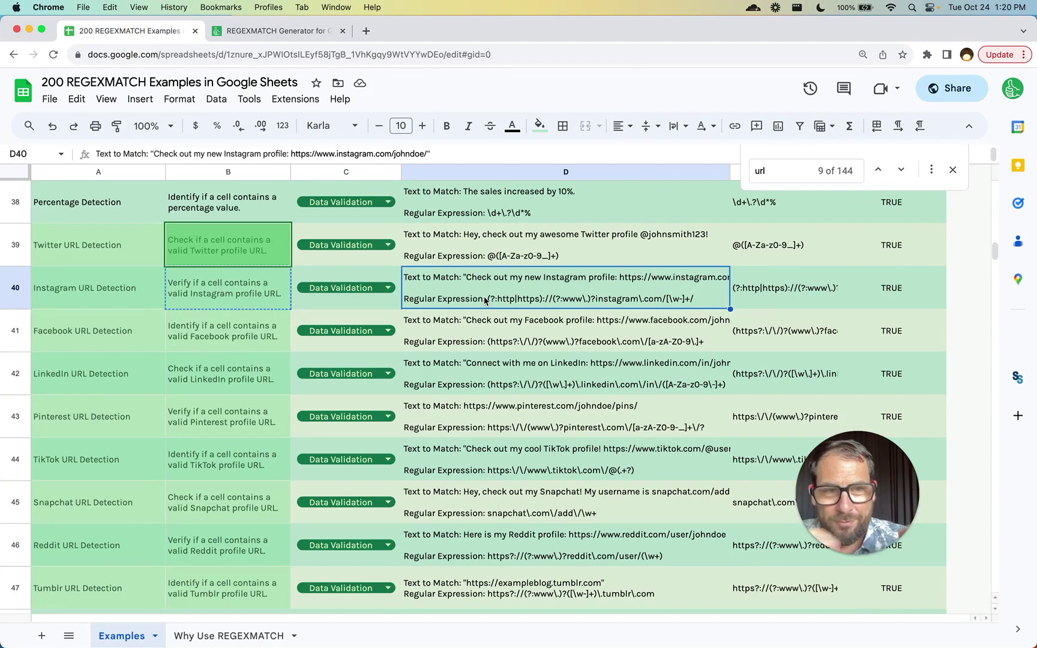
# - Delete the existing regexmatch formula in F40 and select D40's Instagram text
pyautogui.click(916, 318)
pyautogui.click(907, 298)
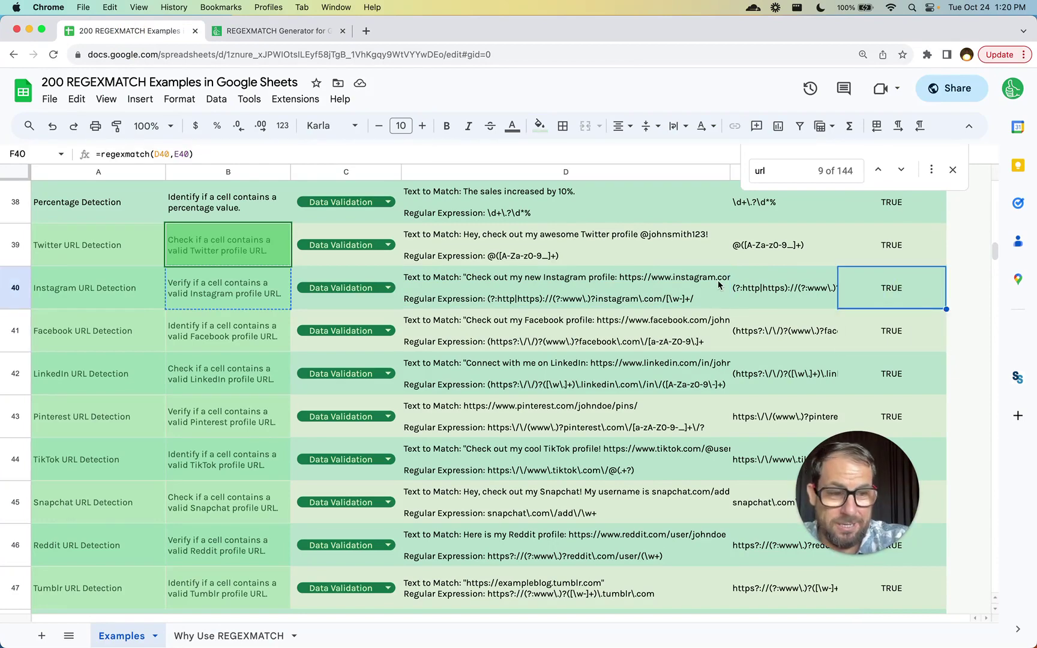
pyautogui.press('Delete')
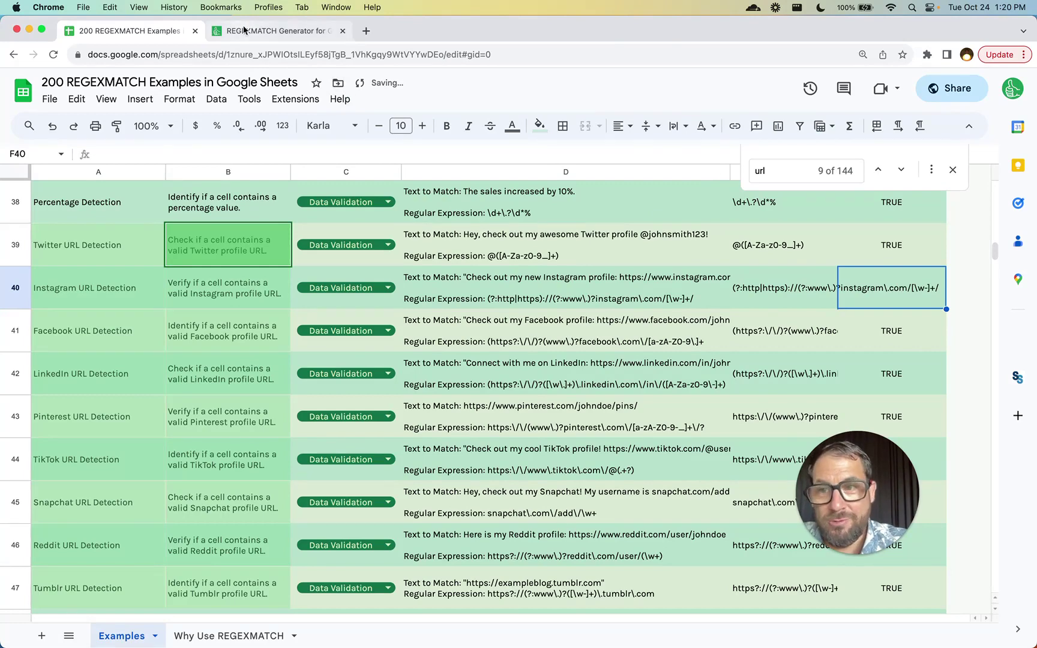
pyautogui.click(462, 285)
# - Enter D40 as the cell and generate the Instagram URL formula =REGEXMATCH(D40,"https:\/\/www\.instagram\.com\/[a-zA-Z0-9_]+\/?")
pyautogui.click(282, 31)
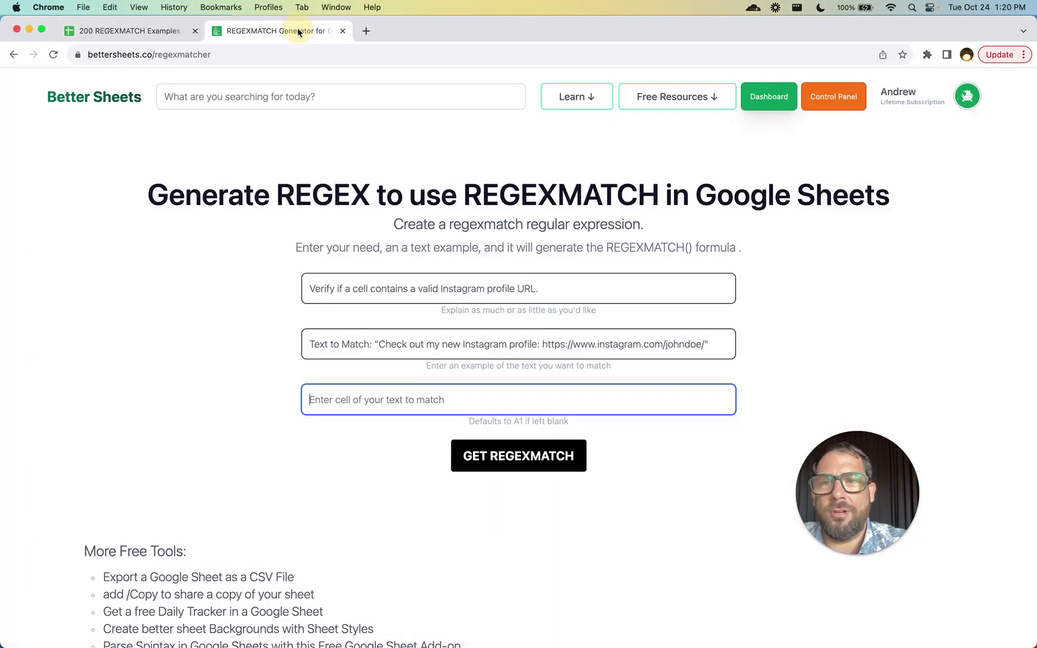
pyautogui.click(338, 398)
pyautogui.write('D40')
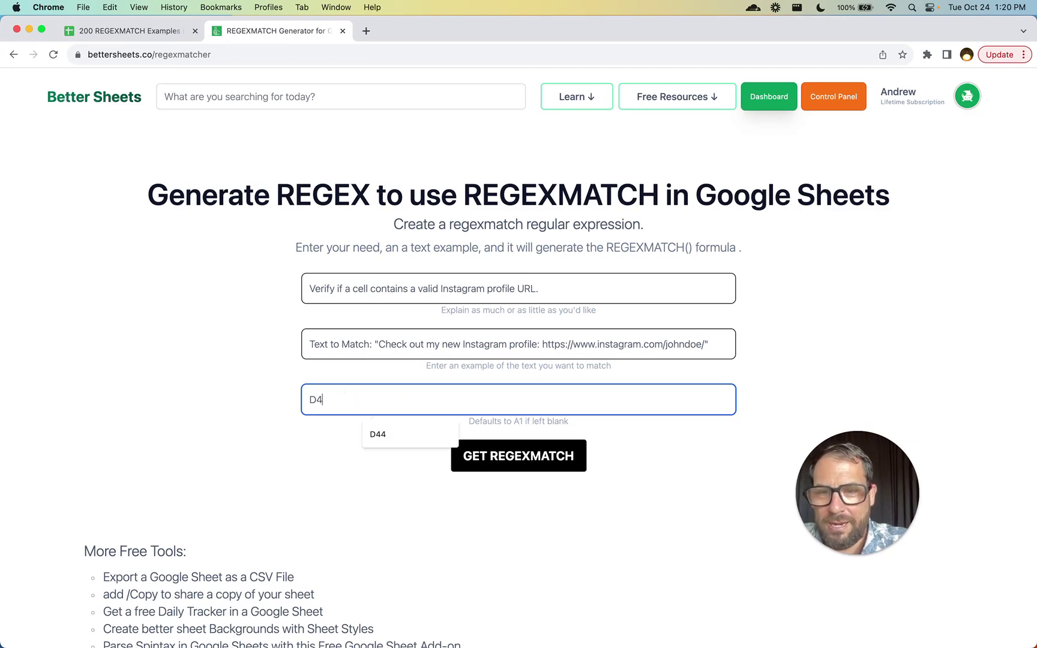
pyautogui.click(470, 465)
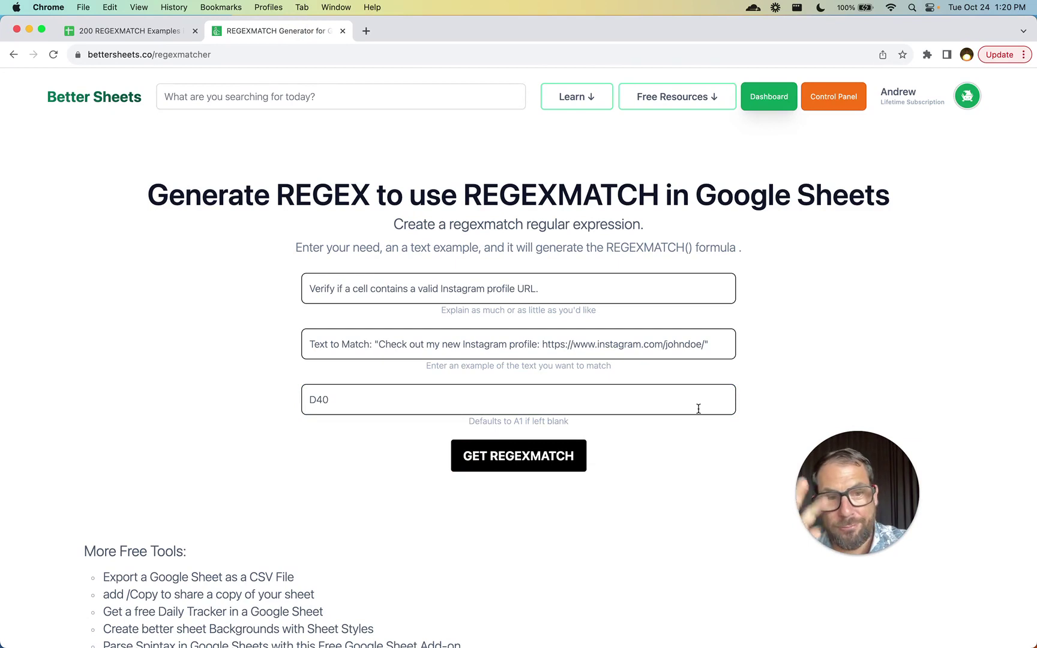
pyautogui.scroll(-3, 518, 428)
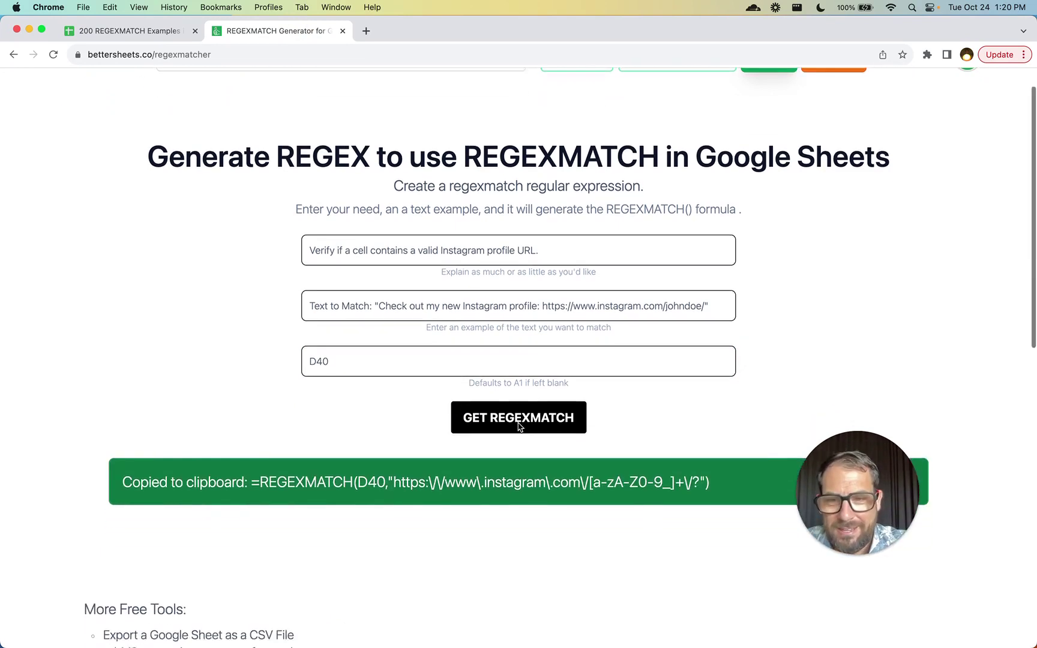
pyautogui.moveTo(249, 422); pyautogui.dragTo(410, 423)
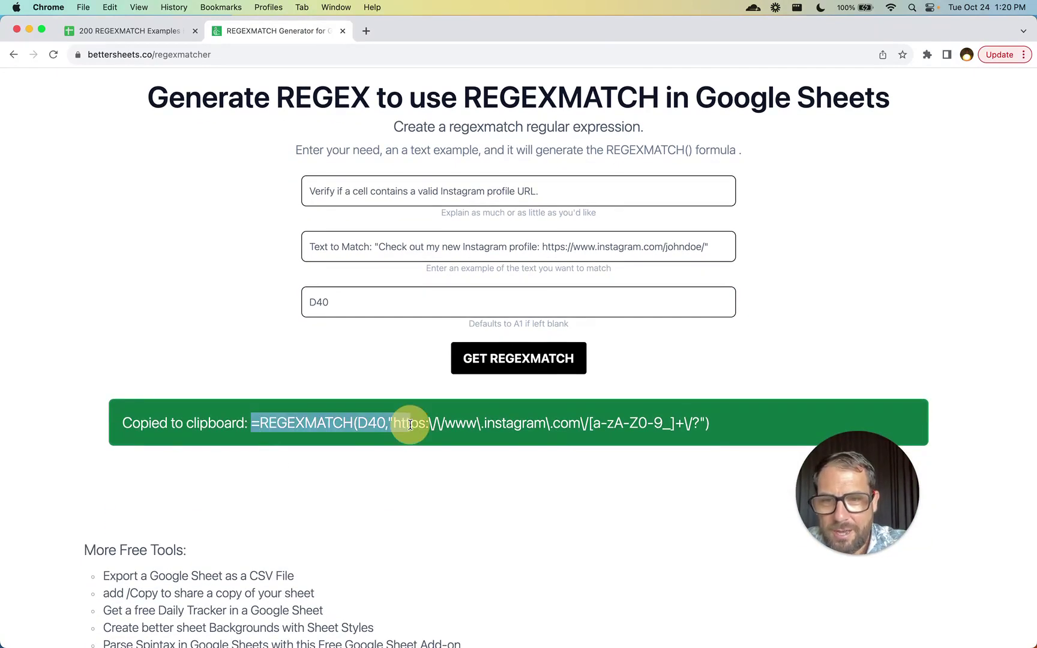
# - Paste the generated Instagram formula into F40, which returns TRUE
pyautogui.click(168, 30)
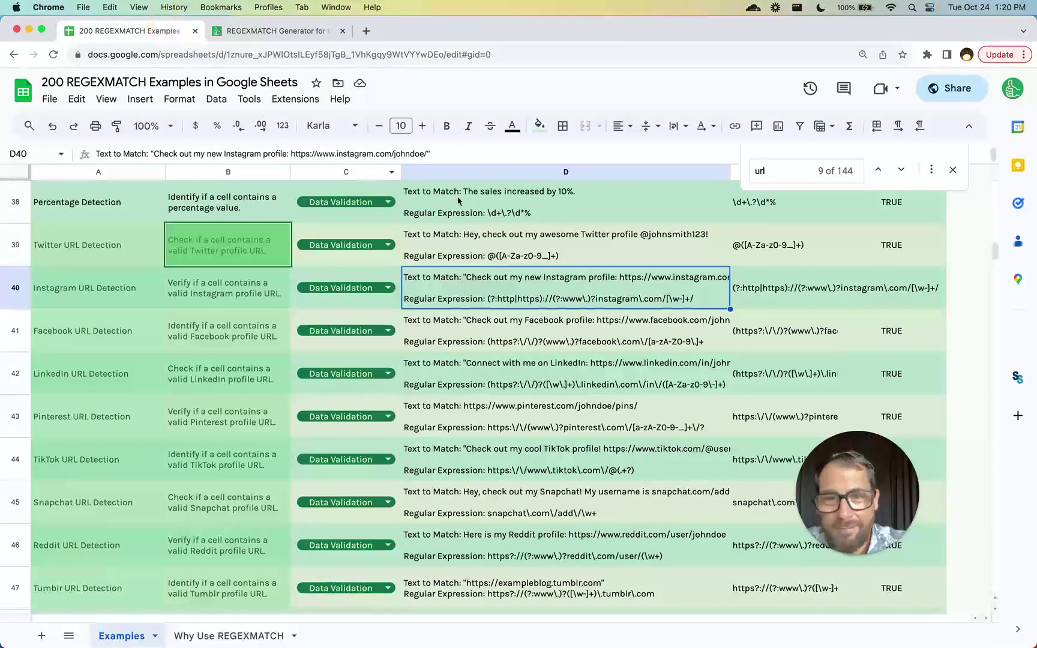
pyautogui.click(888, 292)
pyautogui.write('=REGEXMATCH(D40,"https:\\/\\/www\\.instagram\\.com\\/[a-zA-Z0-9_]+\\/?")')
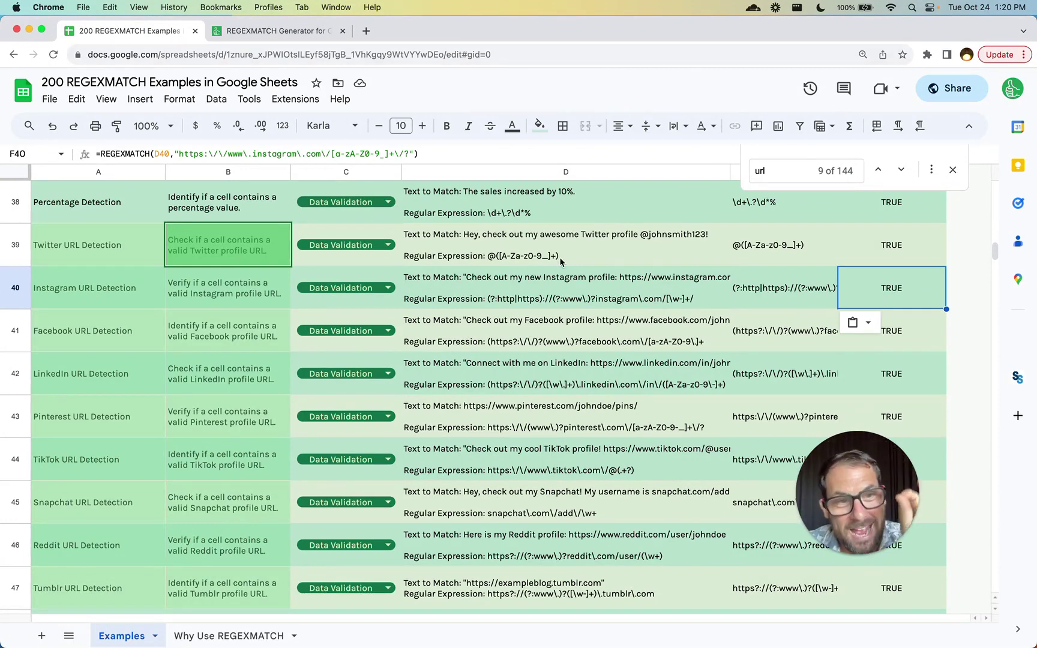
# - Cut part of the URL from D40 to see F40 turn FALSE, then undo
pyautogui.doubleClick(597, 282)
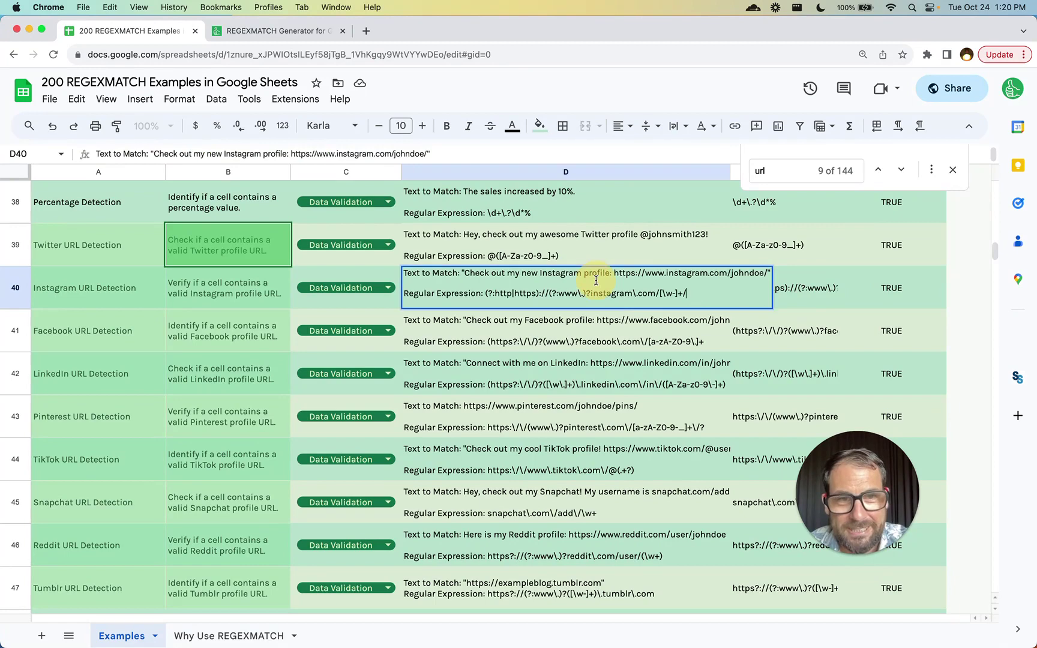
pyautogui.moveTo(662, 269); pyautogui.dragTo(768, 273)
pyautogui.press('BackSpace')
pyautogui.press('Return')
pyautogui.click(900, 292)
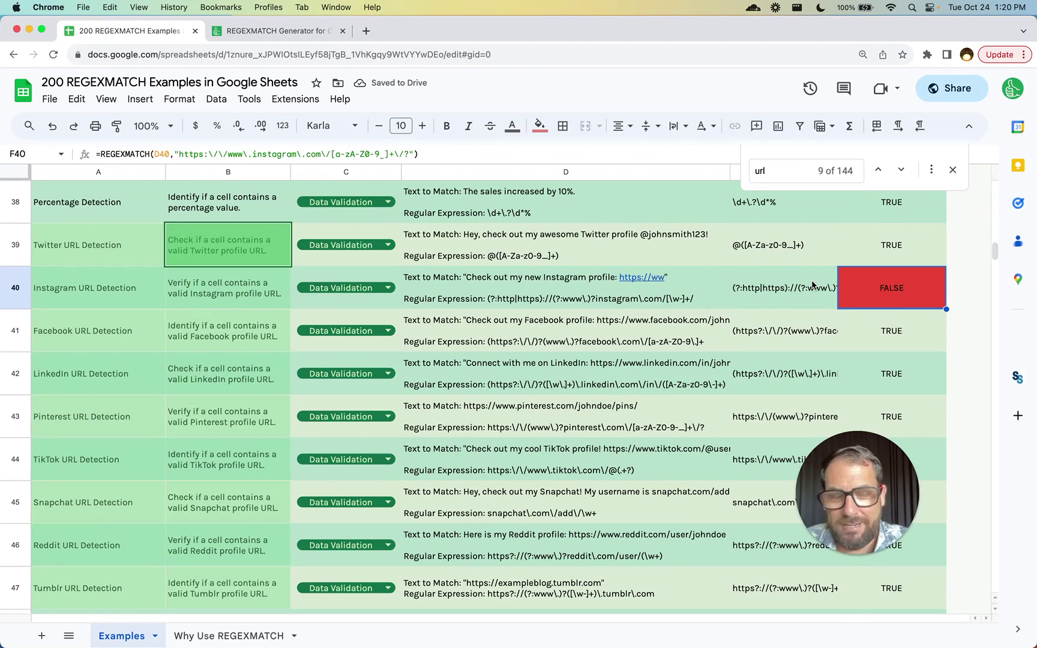
pyautogui.press('super+z')
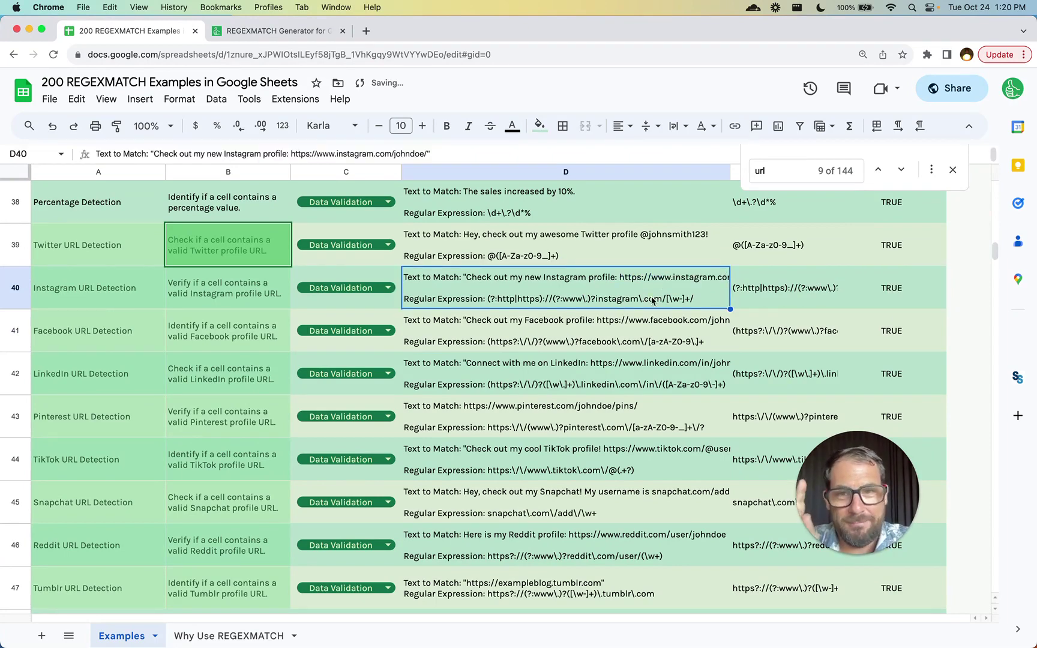
# - Restore F40's original =regexmatch(D40,E40) formula
pyautogui.doubleClick(703, 297)
pyautogui.click(904, 295)
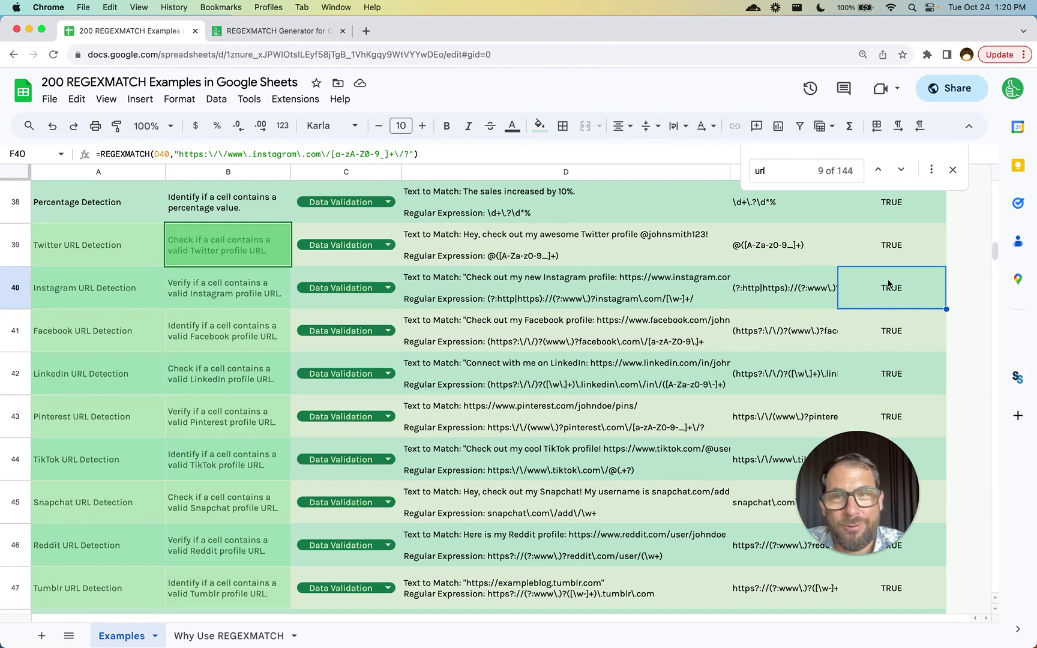
pyautogui.write('=regexmatch(D40,E40)')
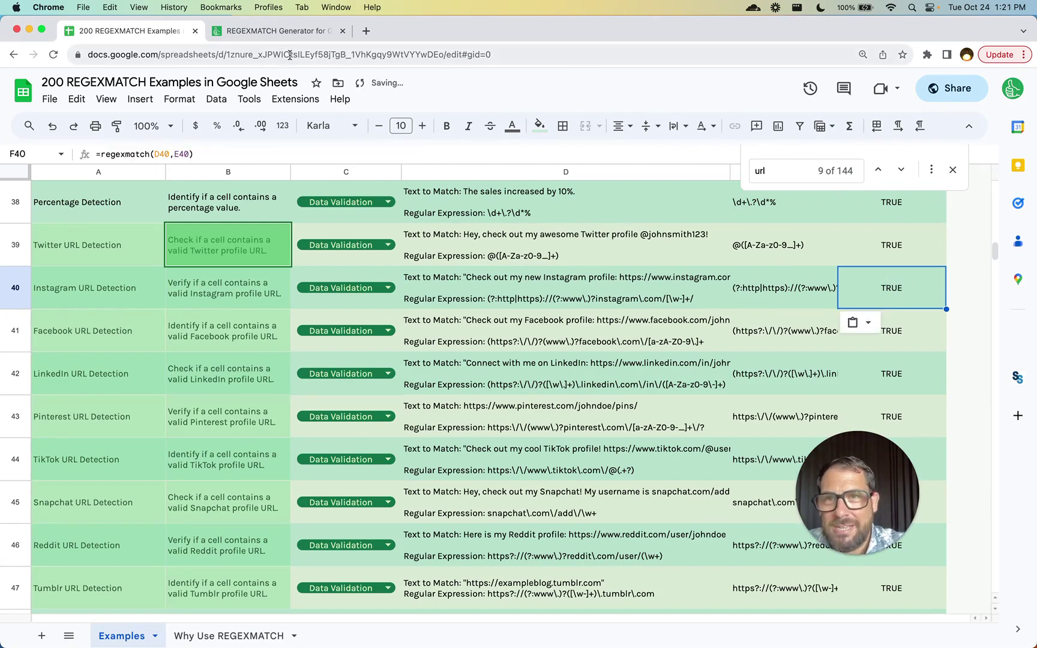
pyautogui.click(292, 31)
# - Request a valid email address check with an email example sentence, cell A1, and generate
pyautogui.click(378, 191)
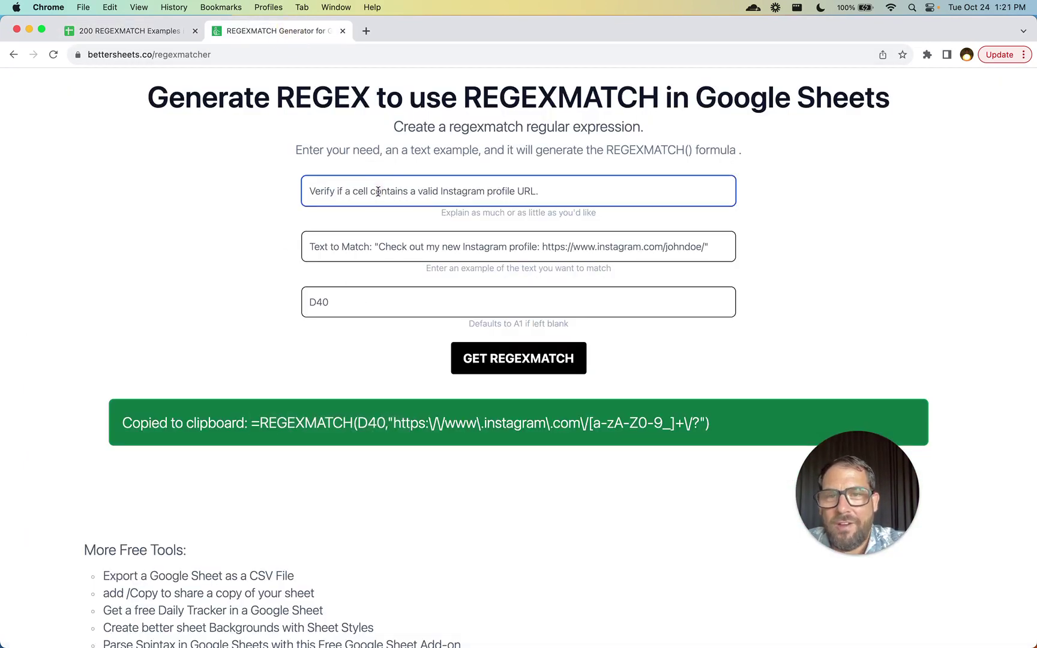
pyautogui.click(419, 191)
pyautogui.press('shift+super+Right')
pyautogui.press('BackSpace')
pyautogui.write('n email address')
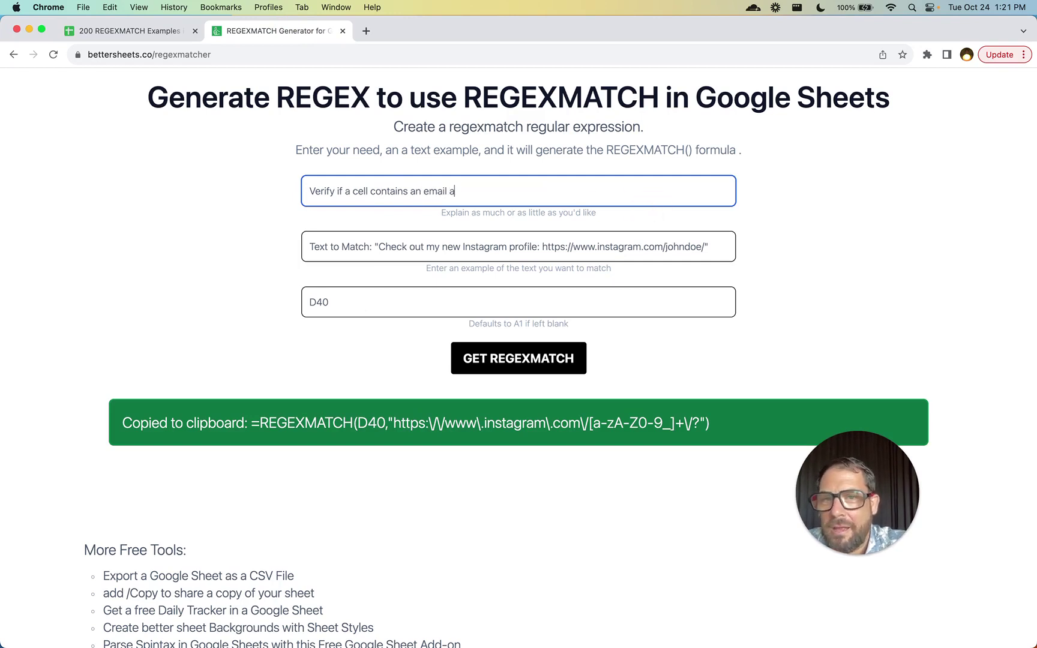
pyautogui.click(417, 248)
pyautogui.press('super+a')
pyautogui.write('thi')
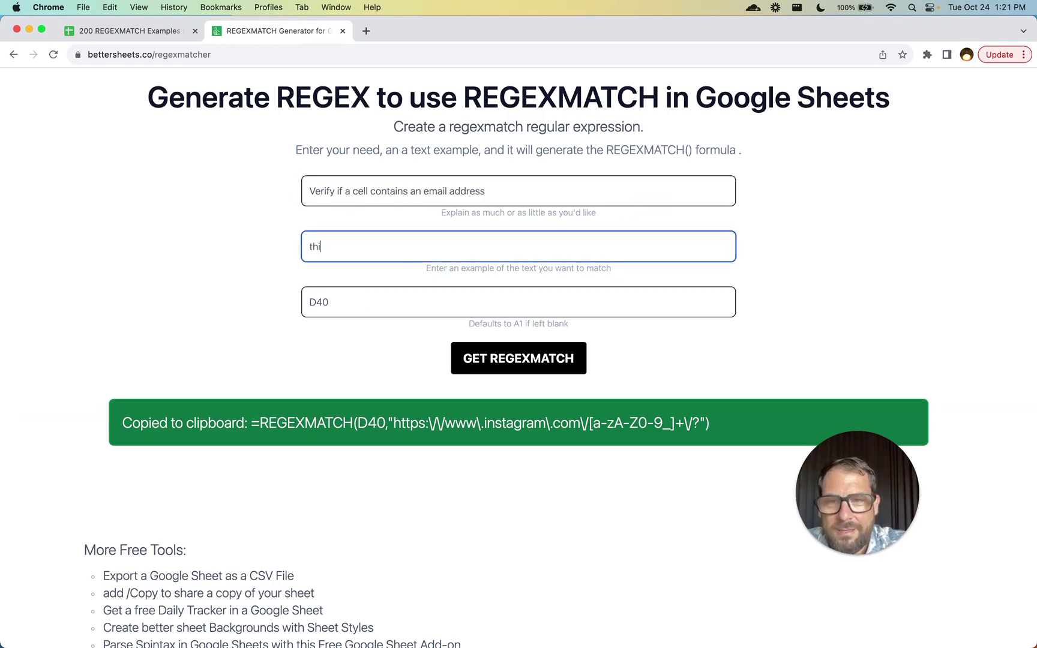
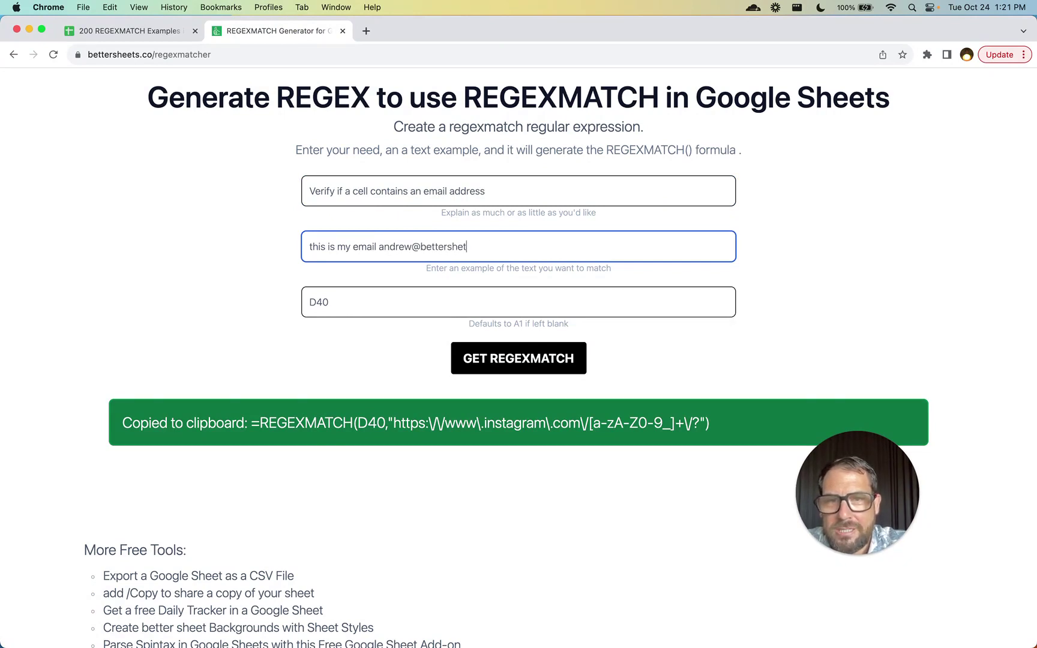
pyautogui.click(341, 315)
pyautogui.press('BackSpace')
pyautogui.press('BackSpace')
pyautogui.press('BackSpace')
pyautogui.write('A1')
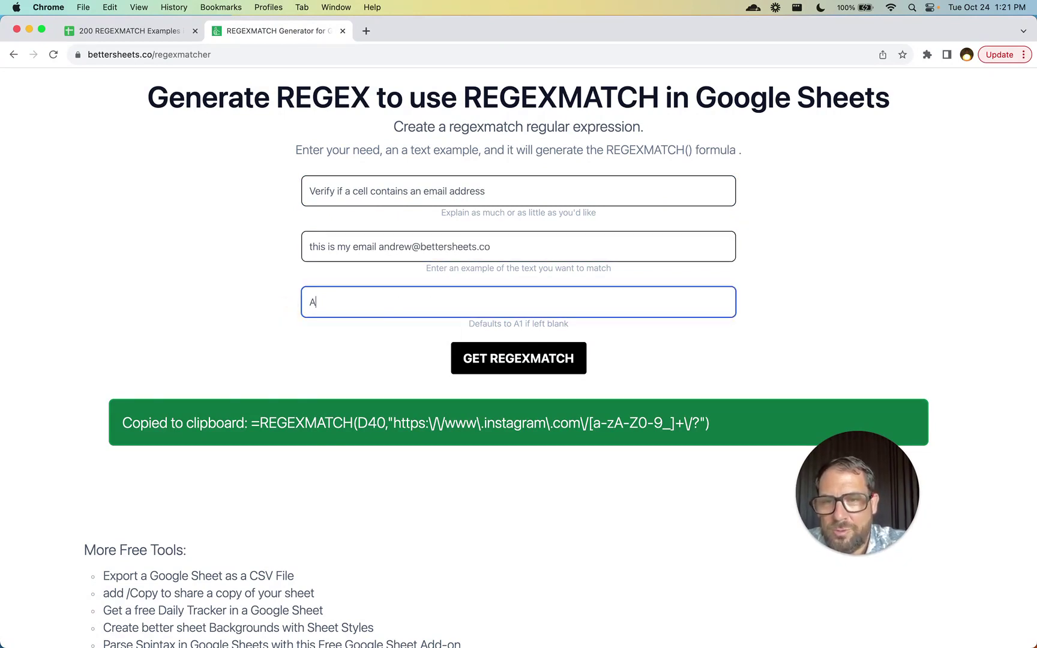
pyautogui.click(485, 365)
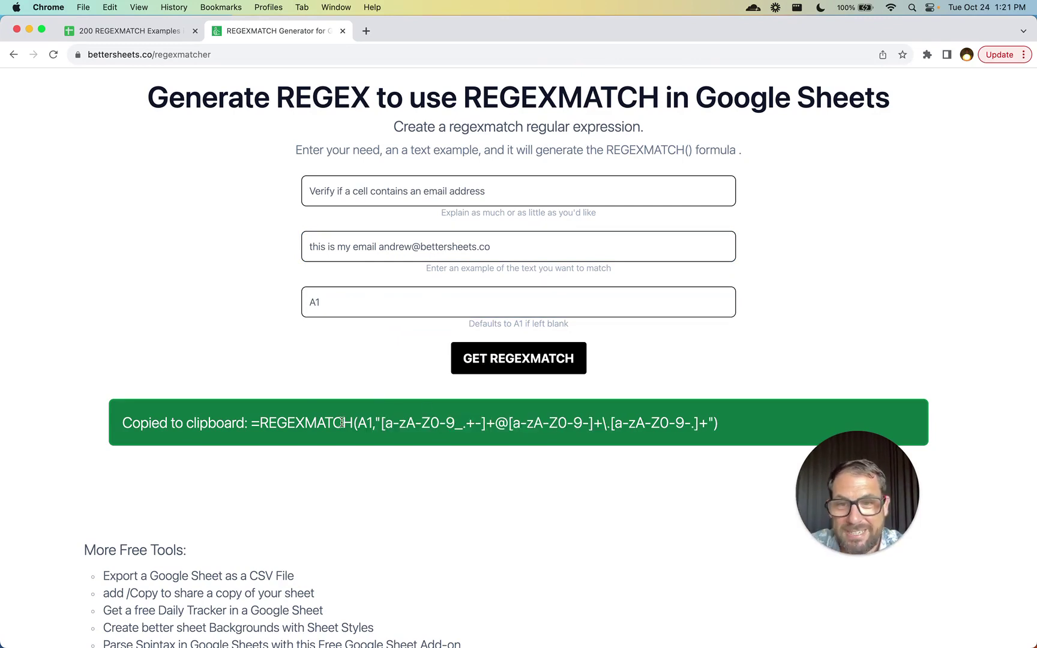
# - Highlight the domain part, @ sign and A-Z range in the generated email regex
pyautogui.moveTo(486, 422); pyautogui.dragTo(693, 437)
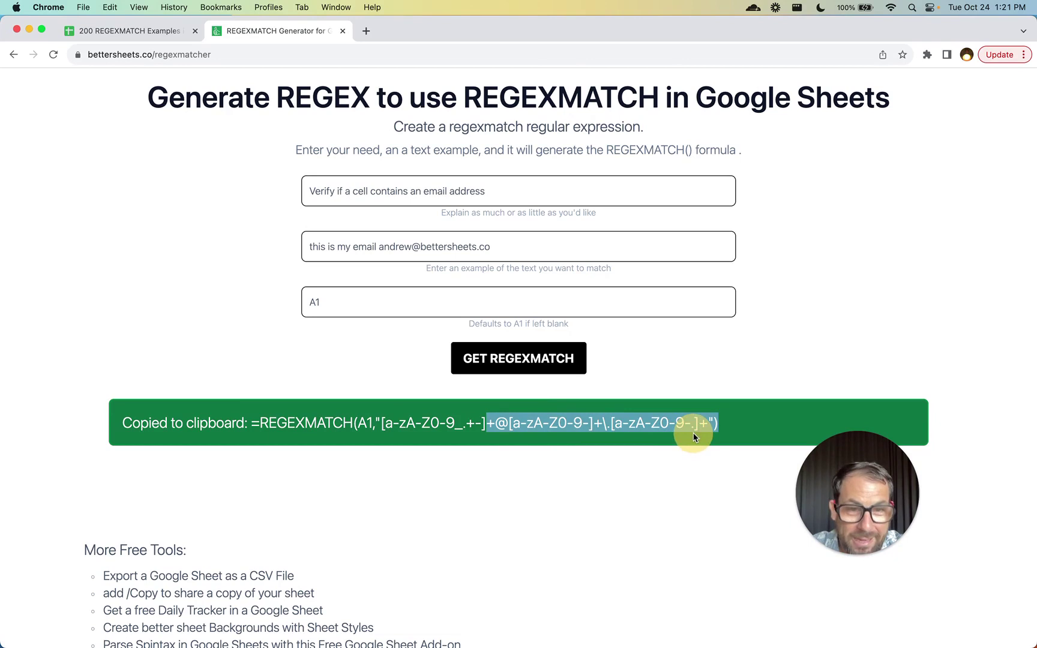
pyautogui.click(499, 423)
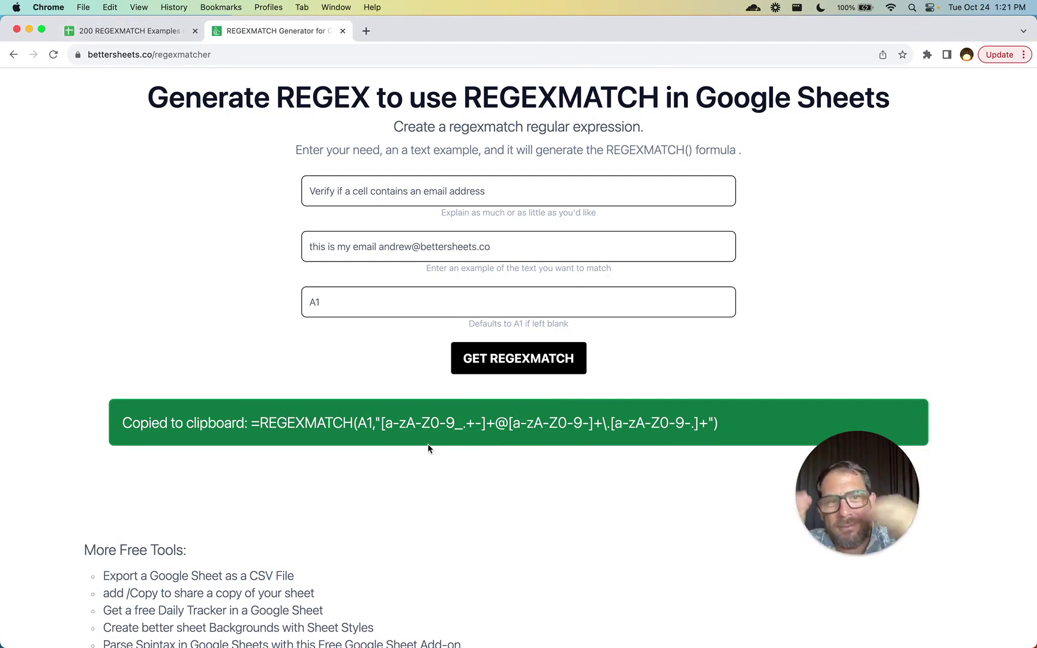
pyautogui.doubleClick(578, 432)
pyautogui.click(537, 428)
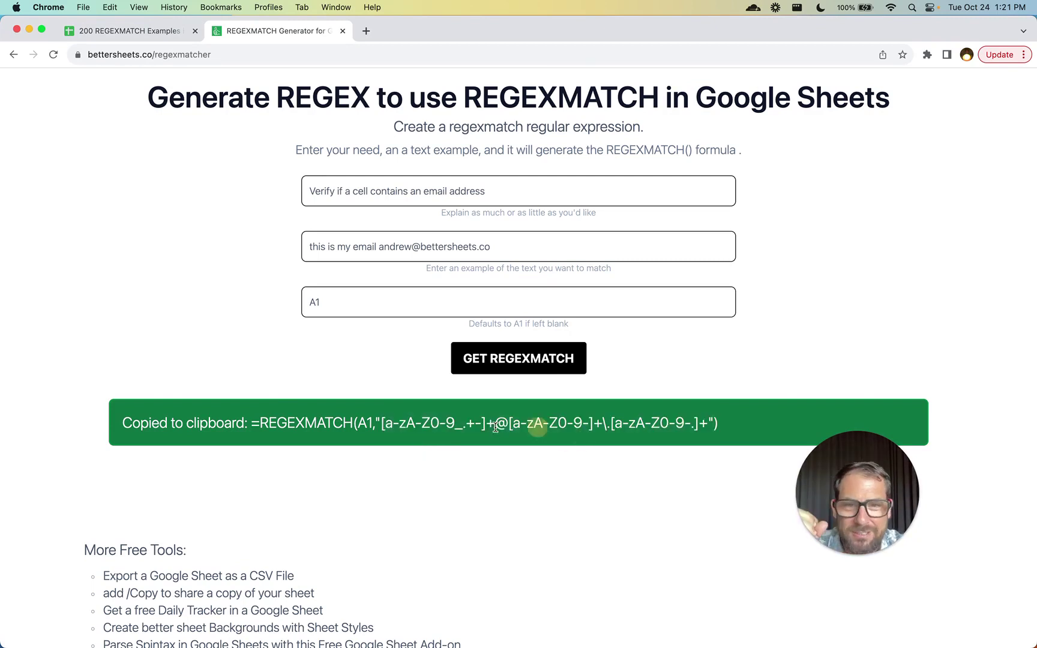
pyautogui.doubleClick(506, 427)
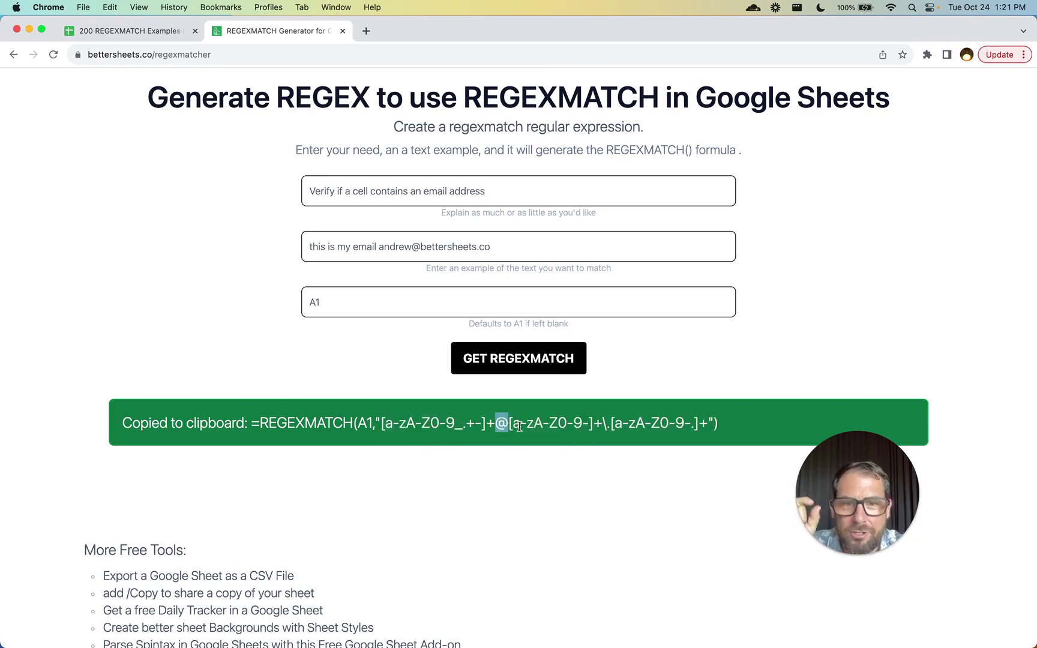
pyautogui.click(517, 427)
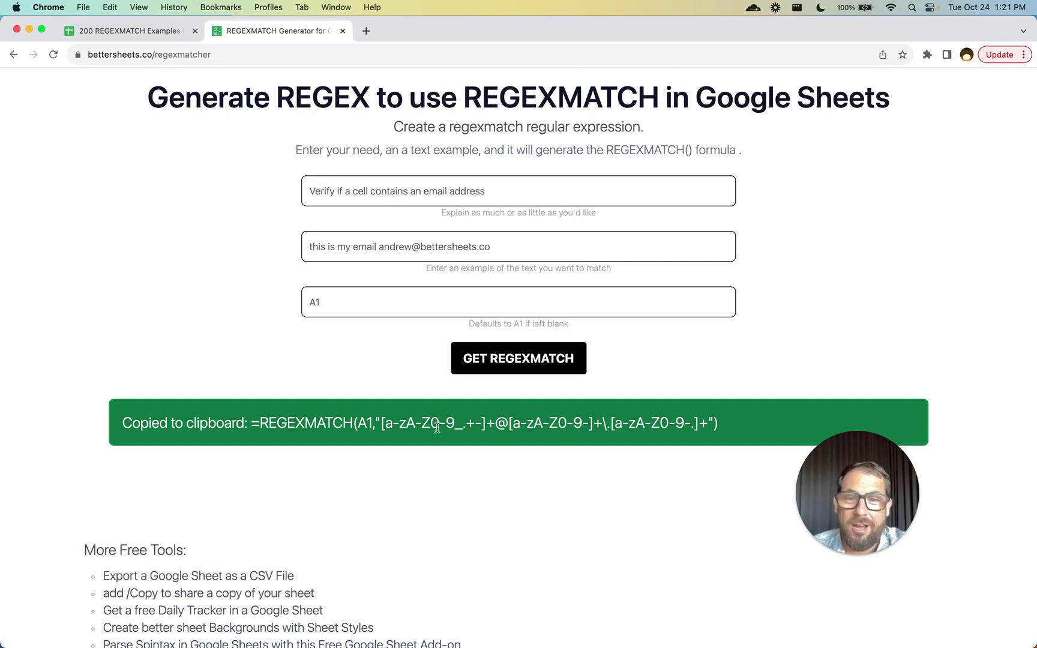
pyautogui.moveTo(408, 427); pyautogui.dragTo(422, 427)
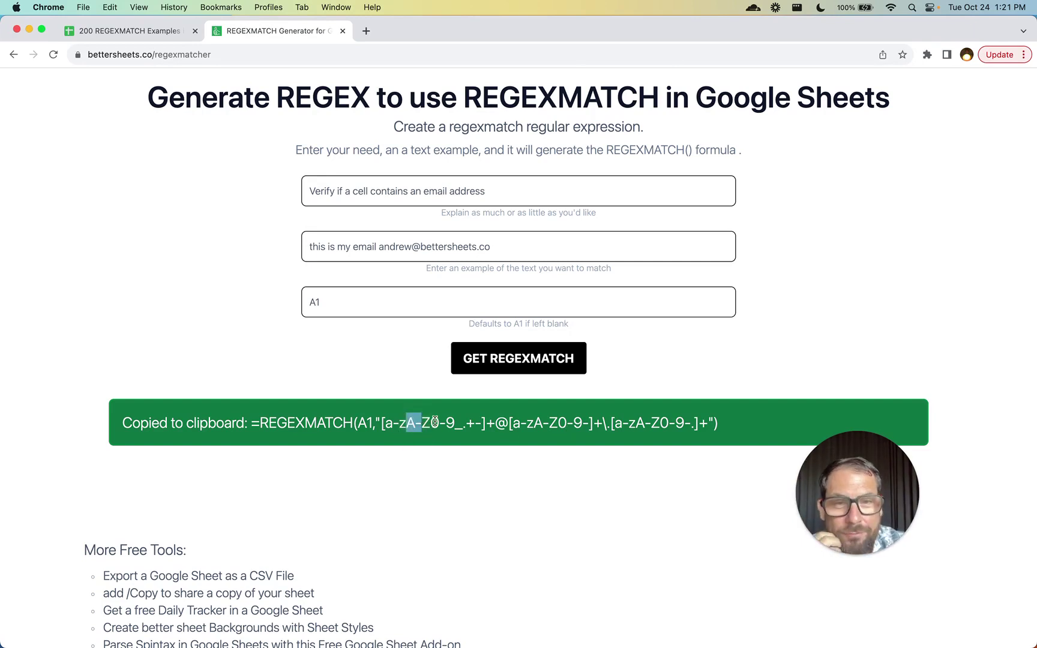
# - Trim the example text to only the email address and clear the A1 cell field
pyautogui.moveTo(383, 247); pyautogui.dragTo(301, 246)
pyautogui.write('a')
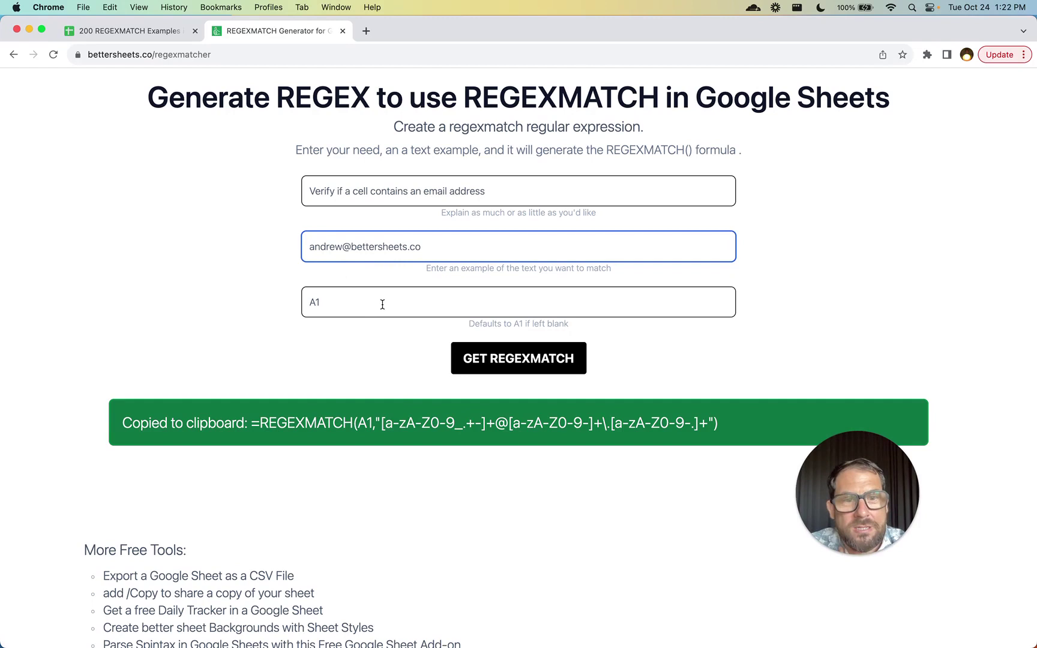
pyautogui.click(418, 297)
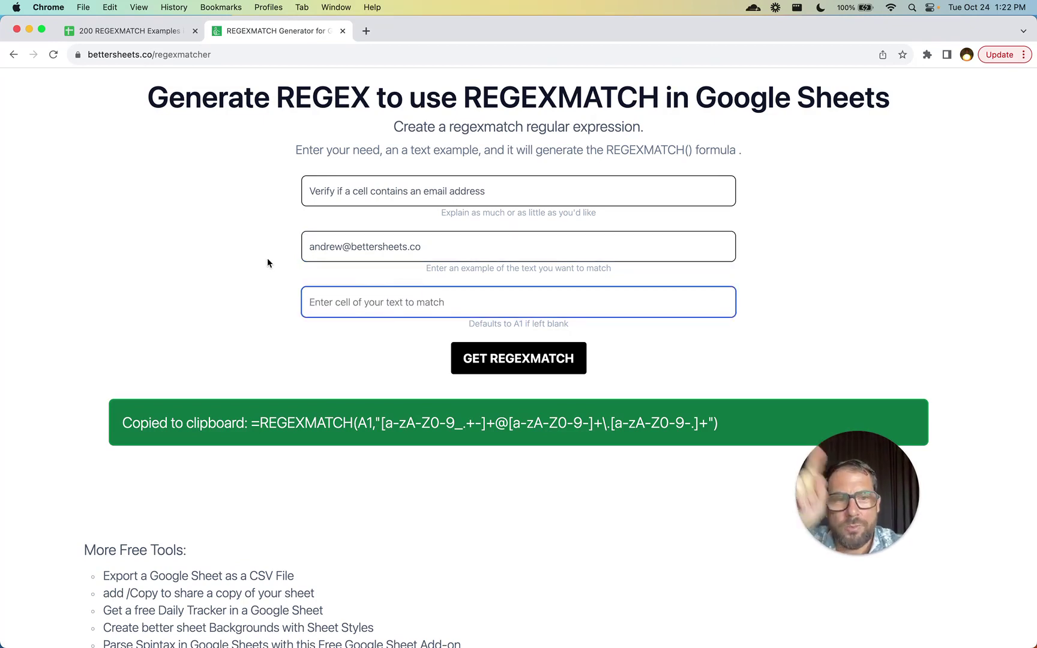
# - Generate a \w-based email REGEXMATCH formula without a cell reference, then return to the examples spreadsheet
pyautogui.click(499, 358)
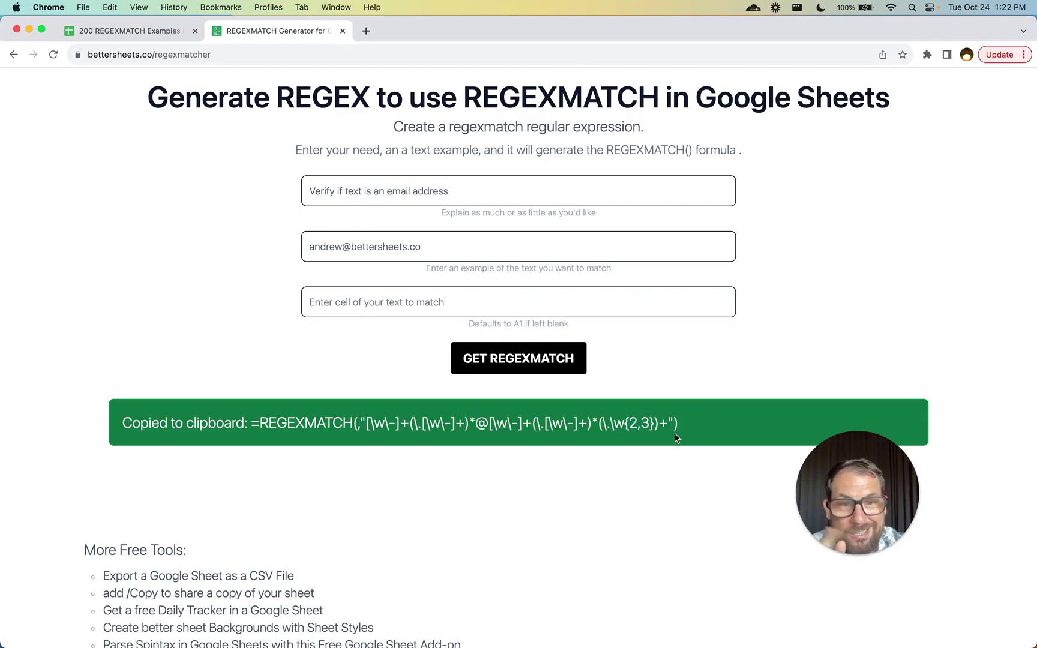
pyautogui.hotkey('ctrl', 'shift', 'Tab')
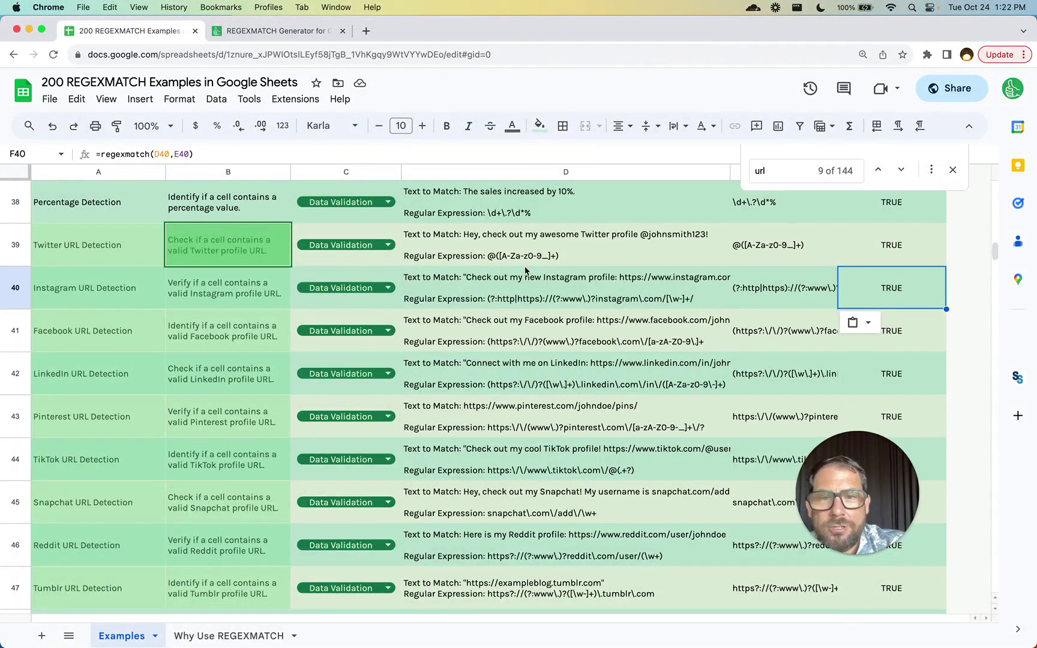
pyautogui.click(776, 259)
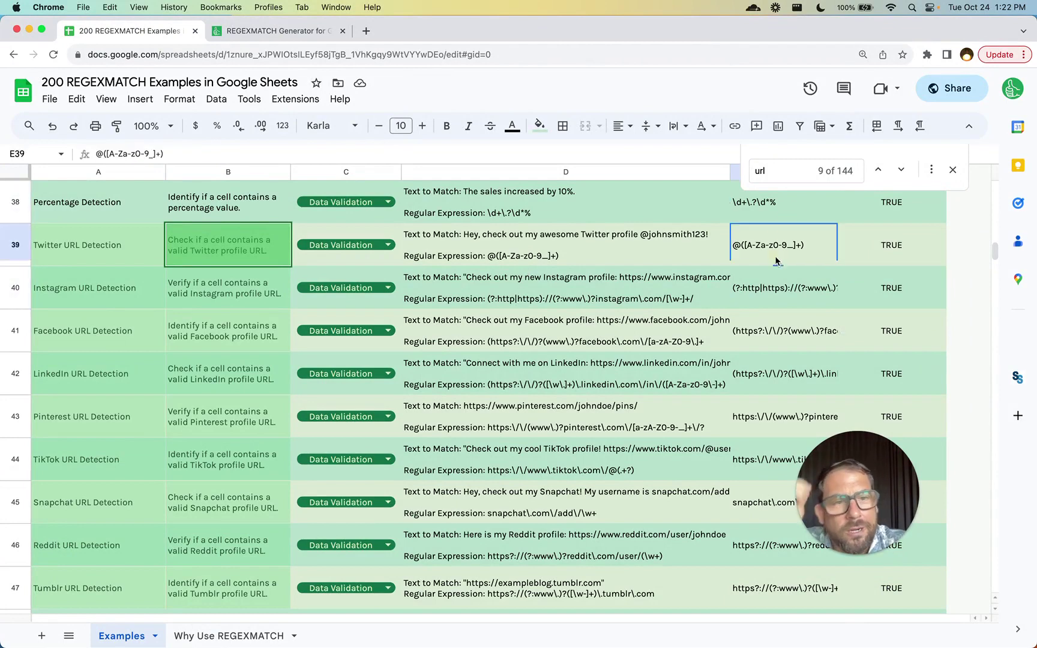
pyautogui.doubleClick(776, 259)
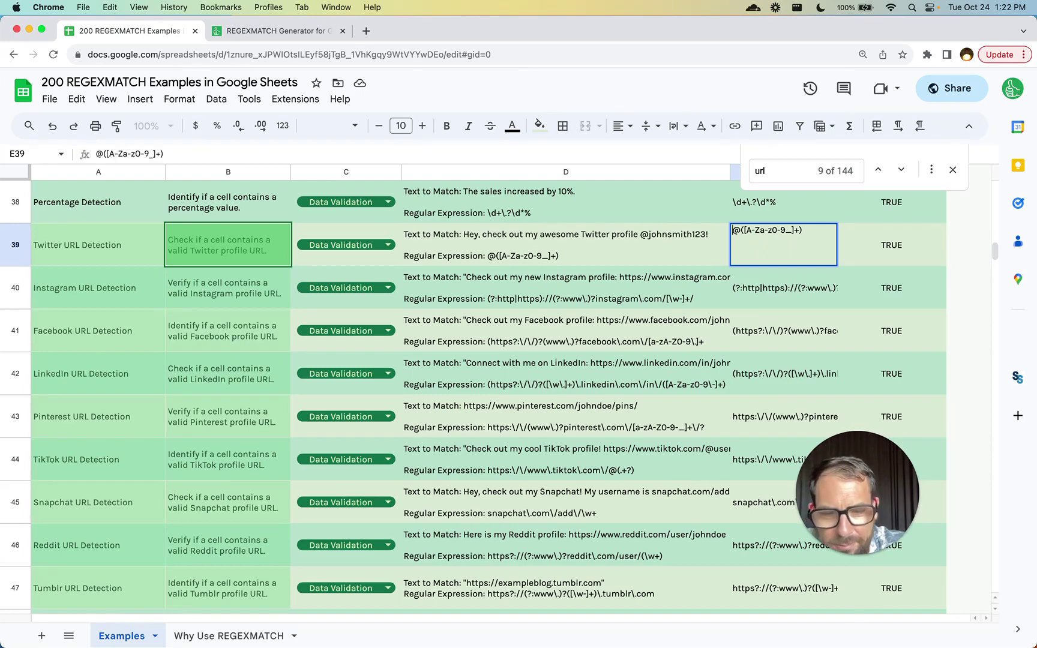
pyautogui.write('^')
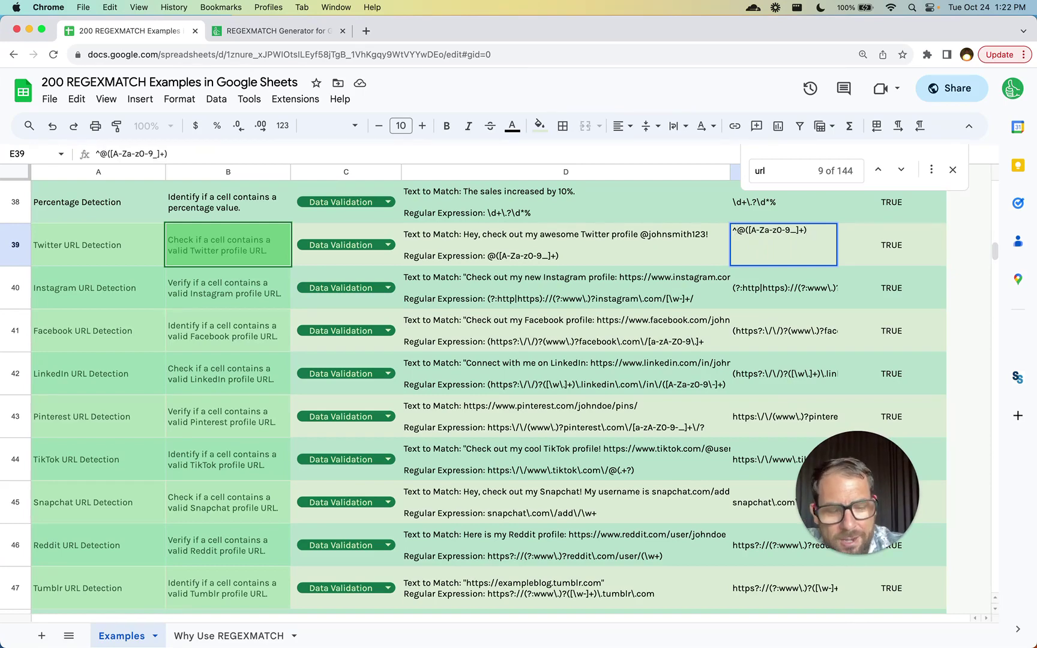
pyautogui.write('$')
pyautogui.press('Tab')
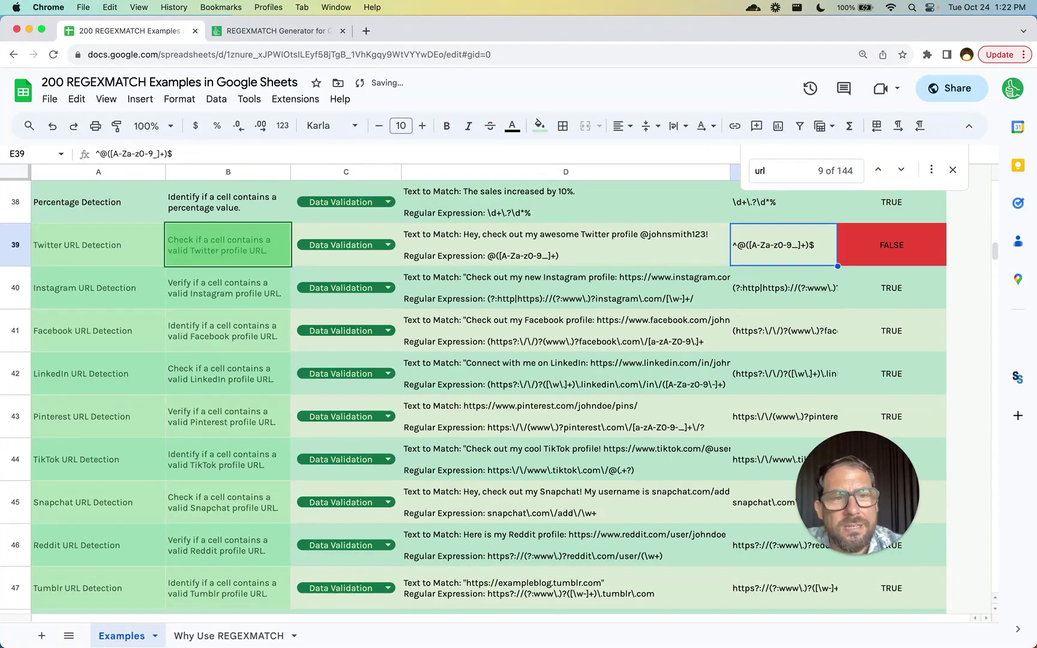
pyautogui.click(565, 245)
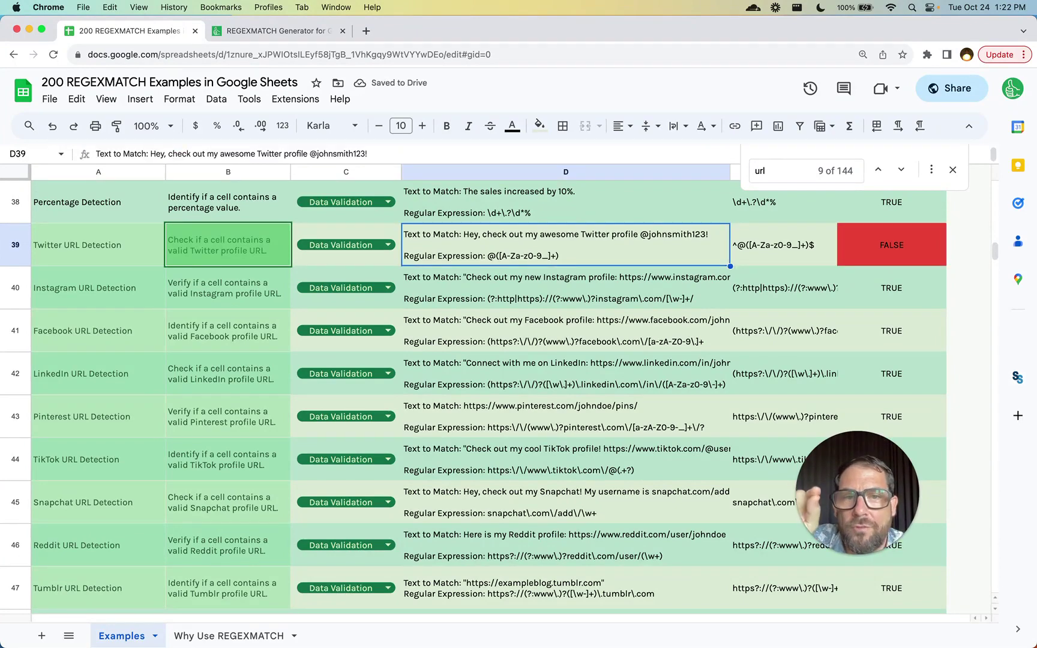
pyautogui.click(806, 253)
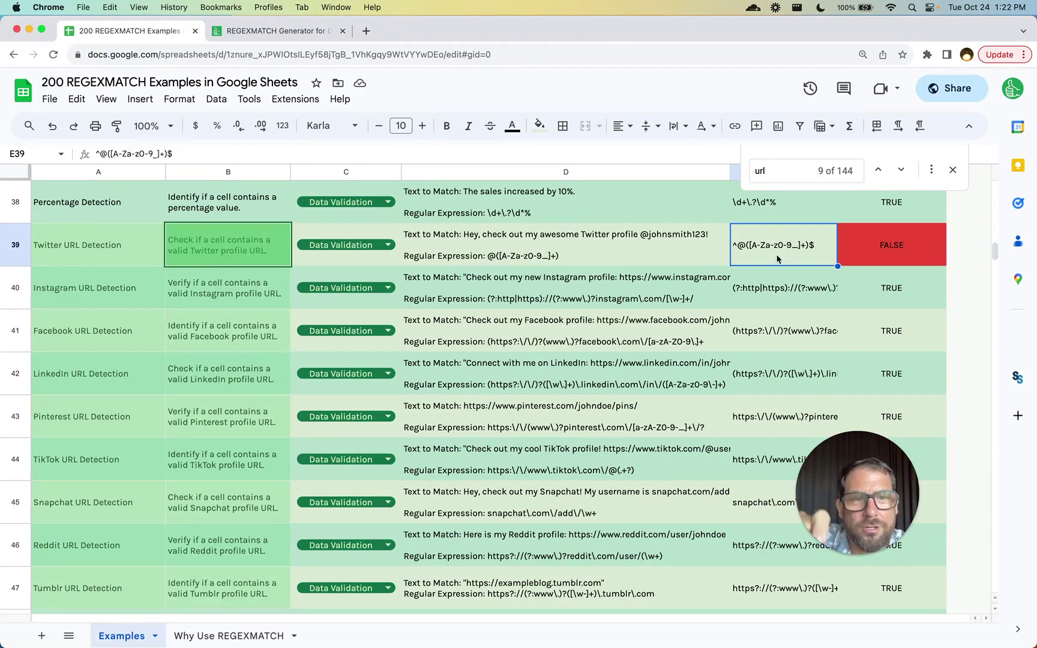
pyautogui.press('Return')
pyautogui.press('BackSpace')
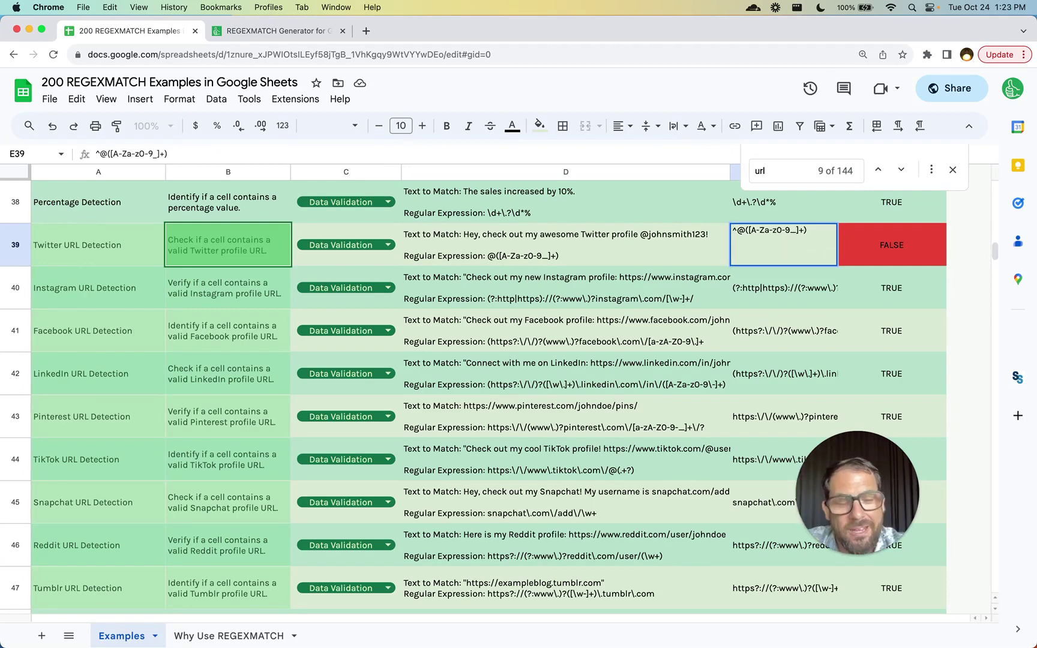
pyautogui.write('$')
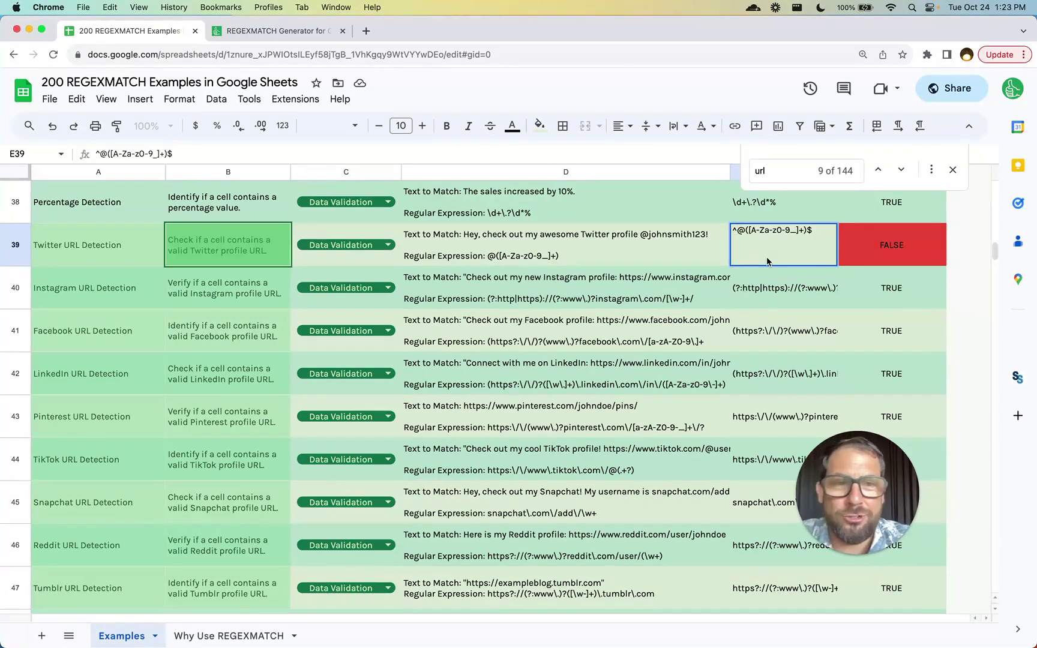
pyautogui.press('End')
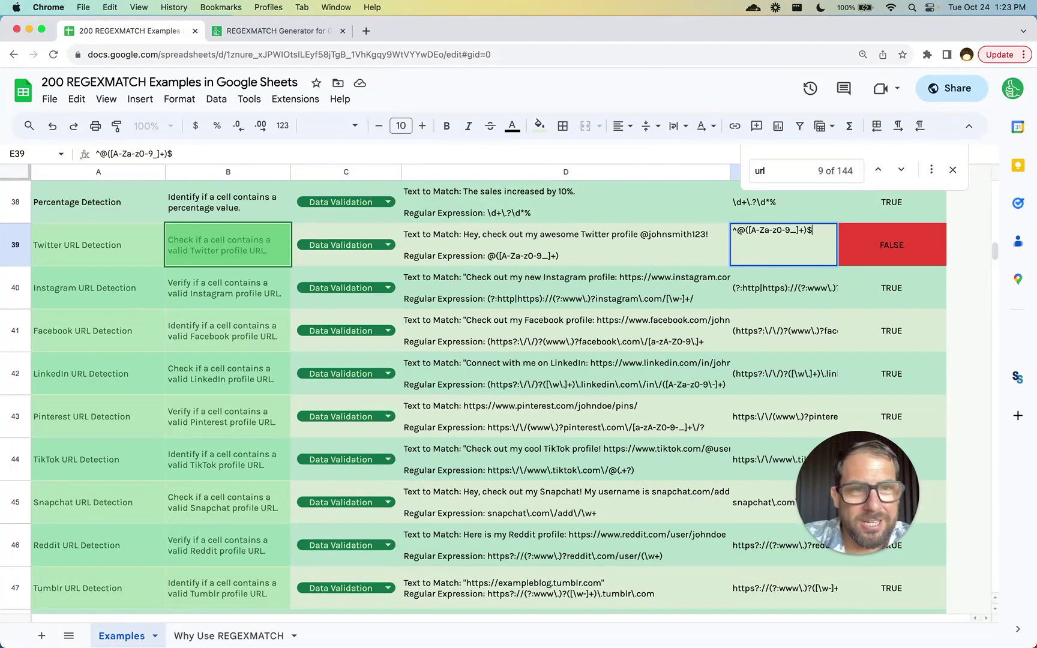
pyautogui.press('Home')
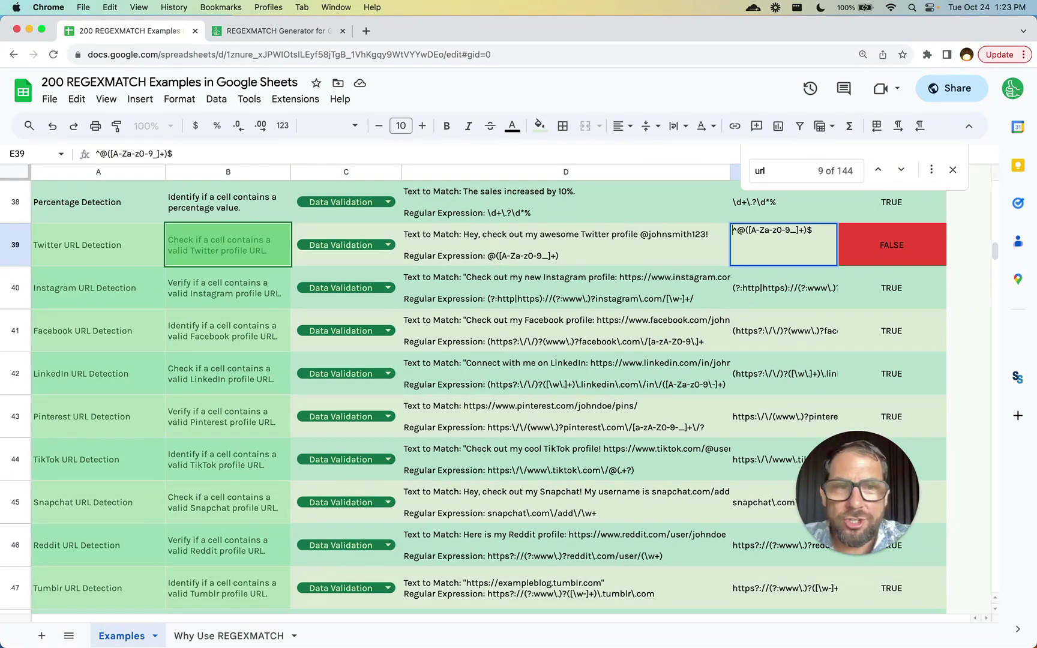
pyautogui.press('BackSpace')
pyautogui.press('End')
pyautogui.press('BackSpace')
pyautogui.press('Return')
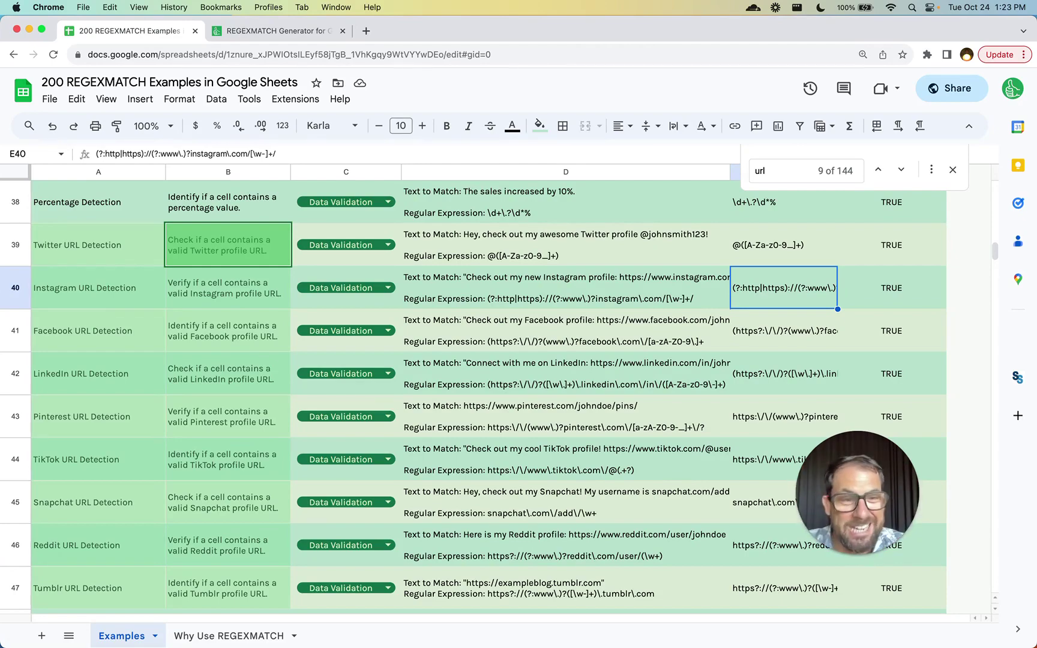
# - Review the Why Use REGEXMATCH sheet, from Data Validation to Conditional Formatting, then return to the generator page
pyautogui.scroll(15, 237, 360)
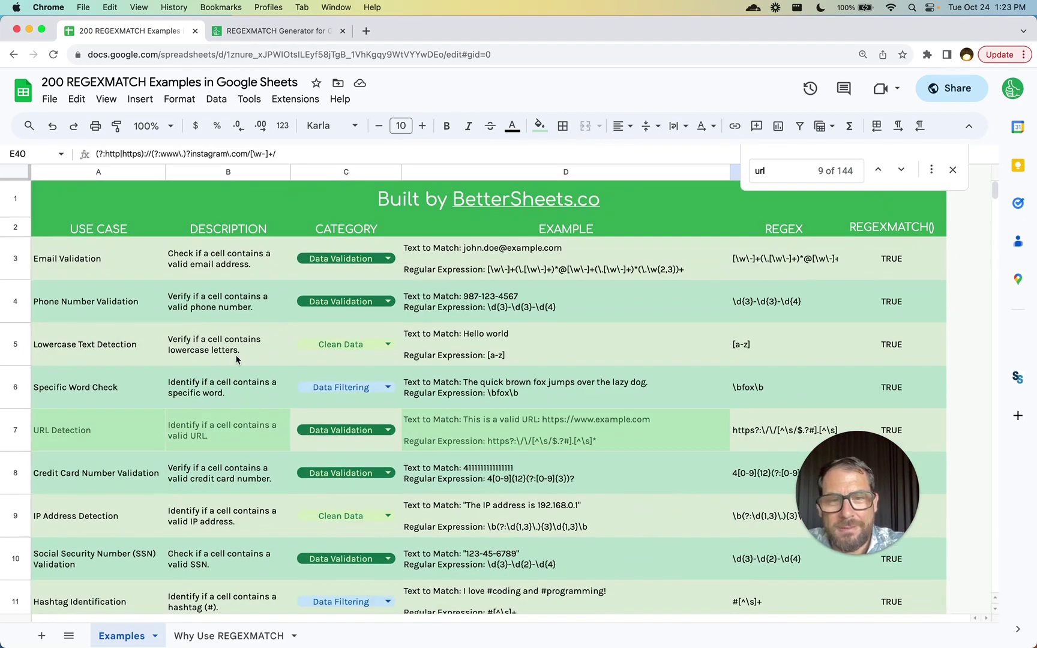
pyautogui.click(219, 640)
pyautogui.click(167, 260)
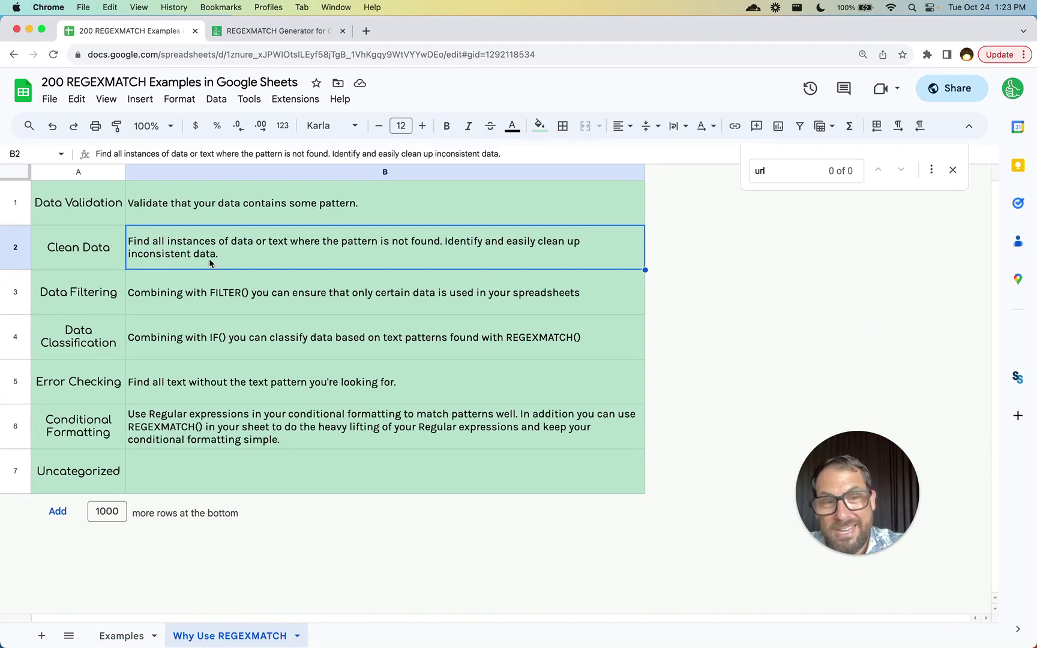
pyautogui.click(112, 217)
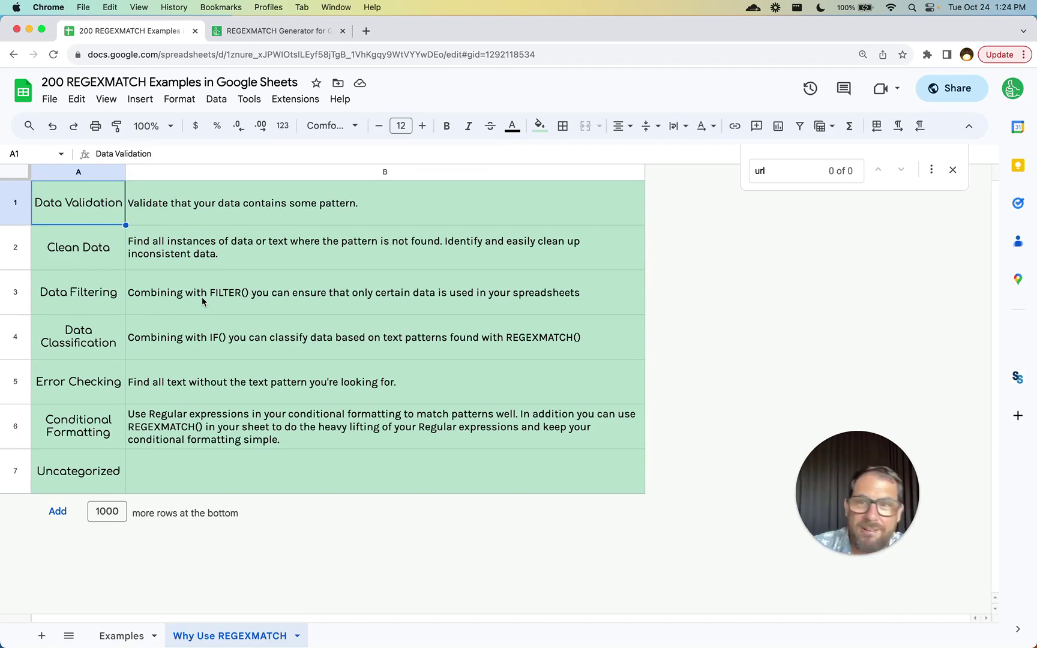
pyautogui.click(153, 377)
pyautogui.click(69, 463)
pyautogui.click(90, 446)
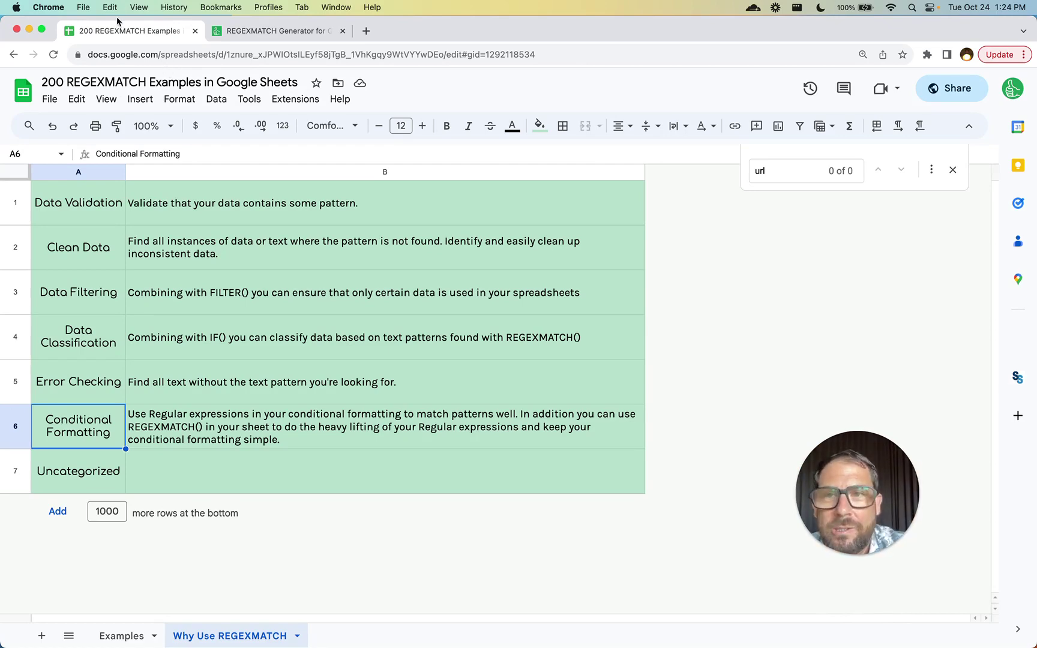
pyautogui.click(259, 32)
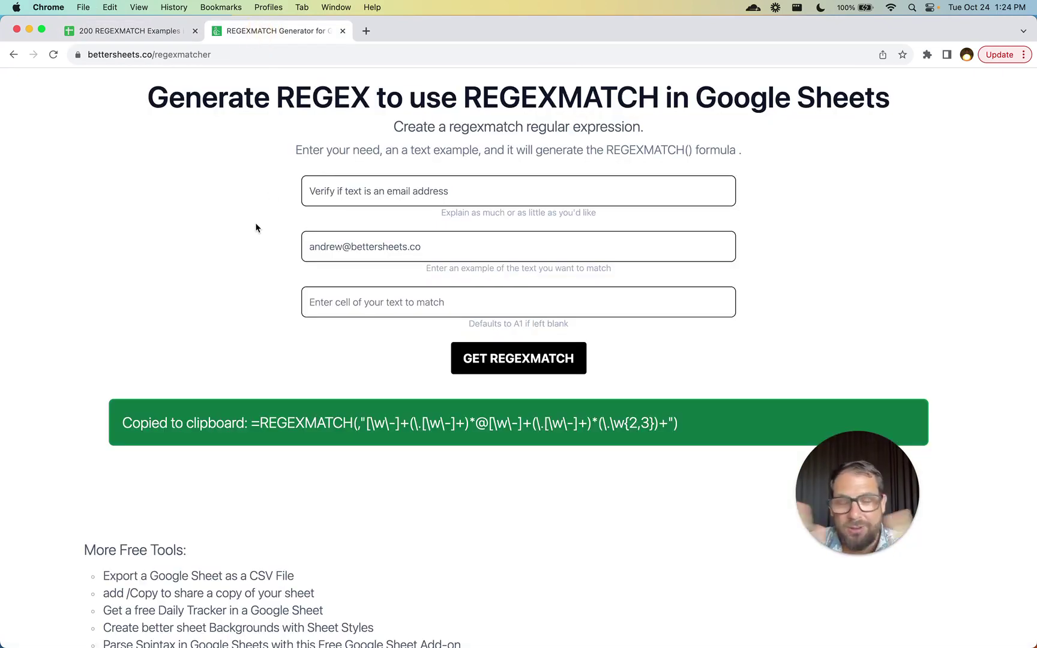